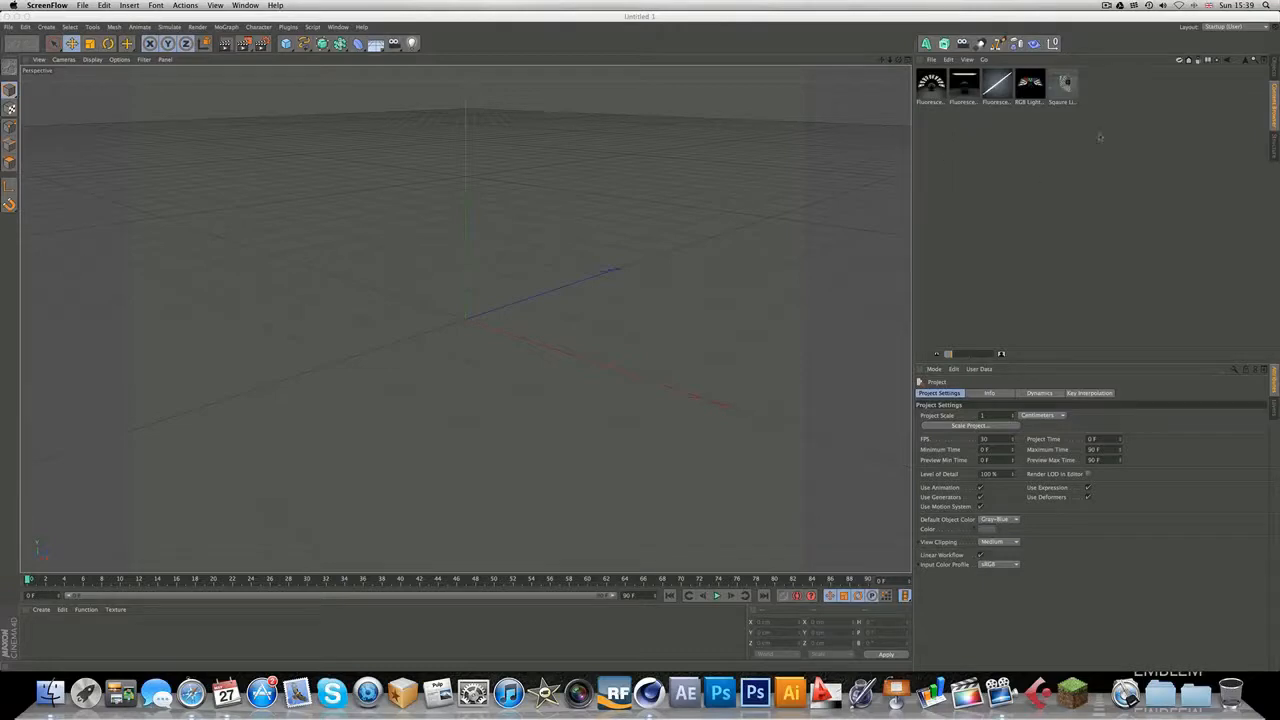
Step: Add the Fluorescent Lights - Curve preset to the empty scene
{"action": "left_click", "coordinate": [1124, 186]}
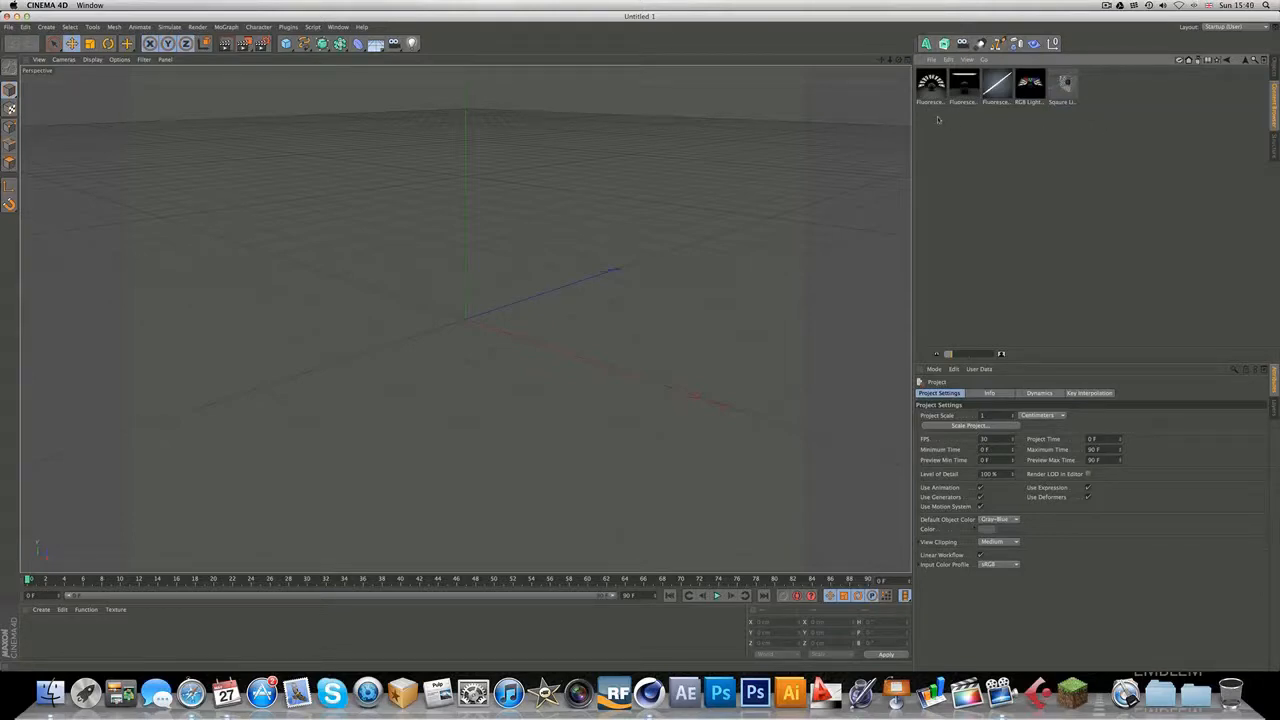
{"action": "left_click_drag", "start_coordinate": [931, 88], "coordinate": [472, 225]}
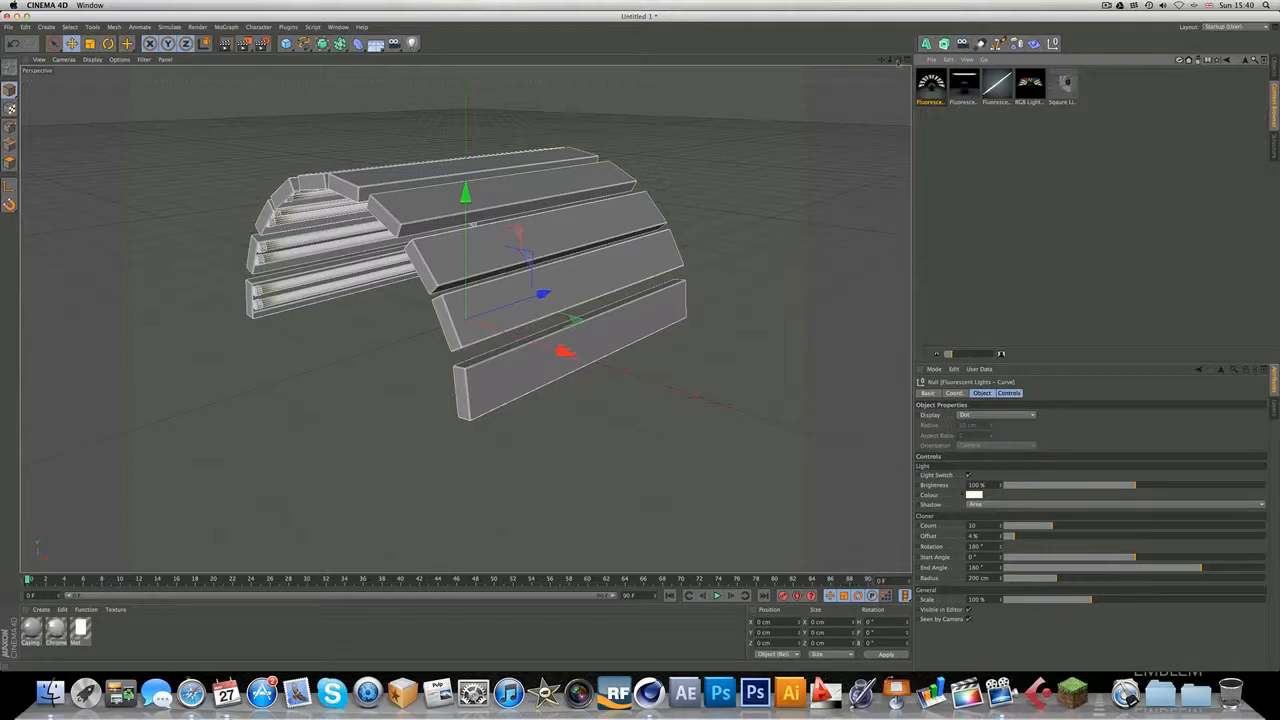
{"action": "left_click_drag", "start_coordinate": [901, 62], "coordinate": [784, 80]}
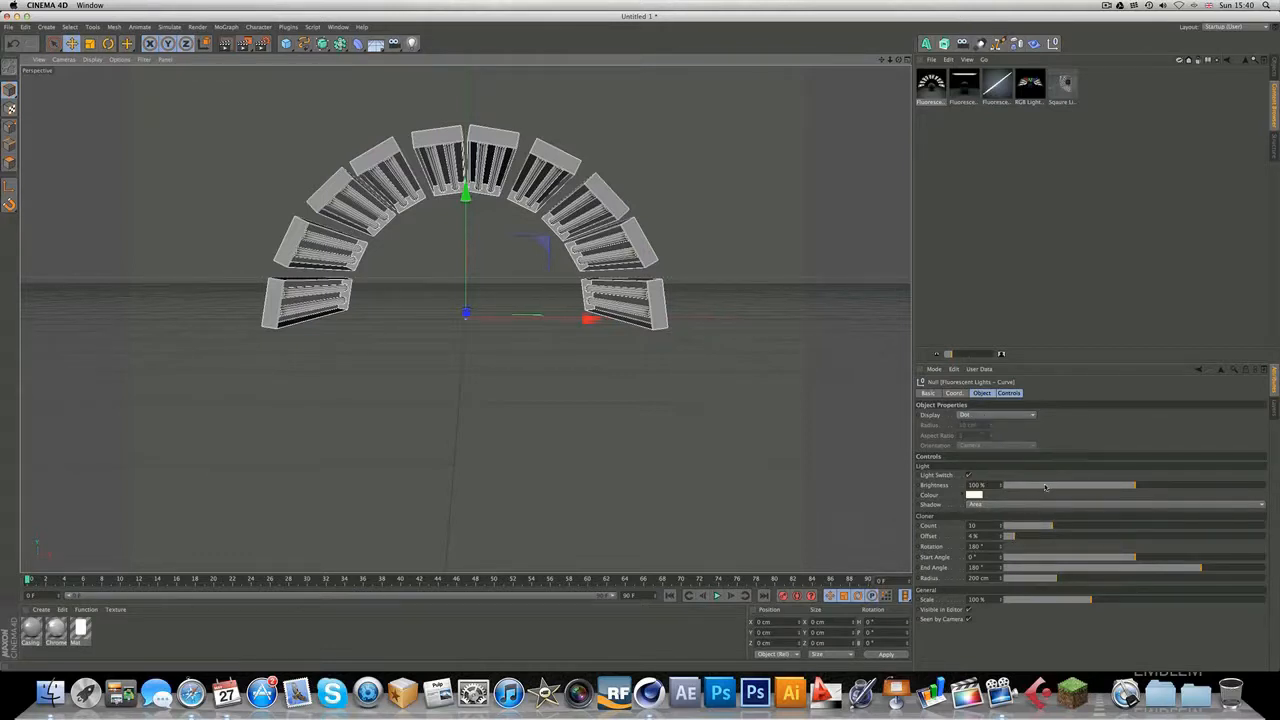
Step: Examine the curve light's brightness control and its available shadow types
{"action": "left_click_drag", "start_coordinate": [1046, 488], "coordinate": [1133, 487]}
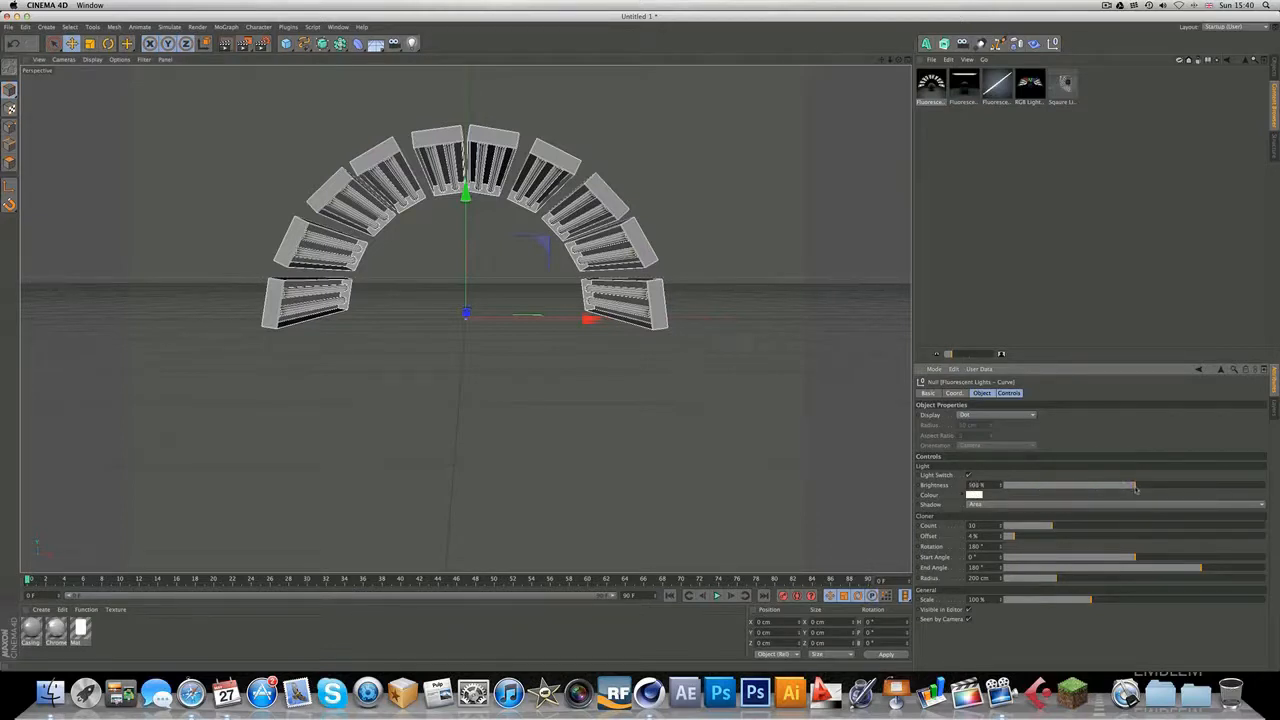
{"action": "left_click", "coordinate": [986, 505]}
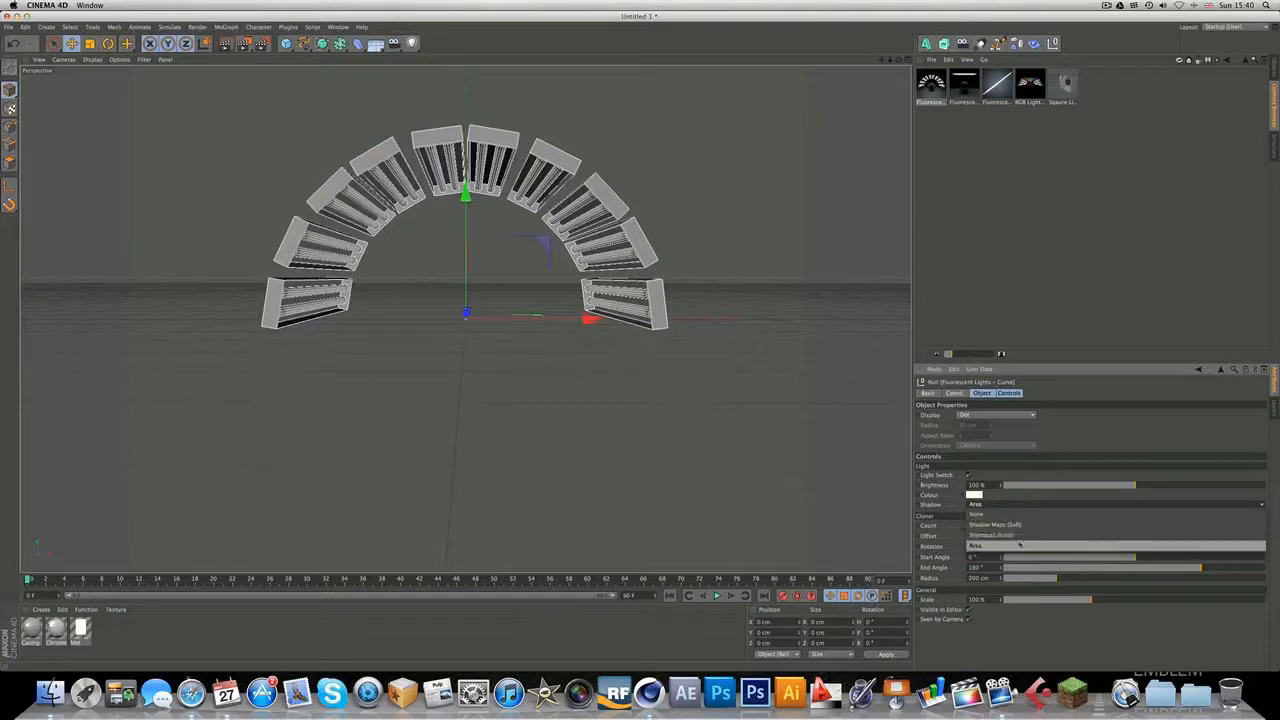
{"action": "left_click", "coordinate": [1080, 461]}
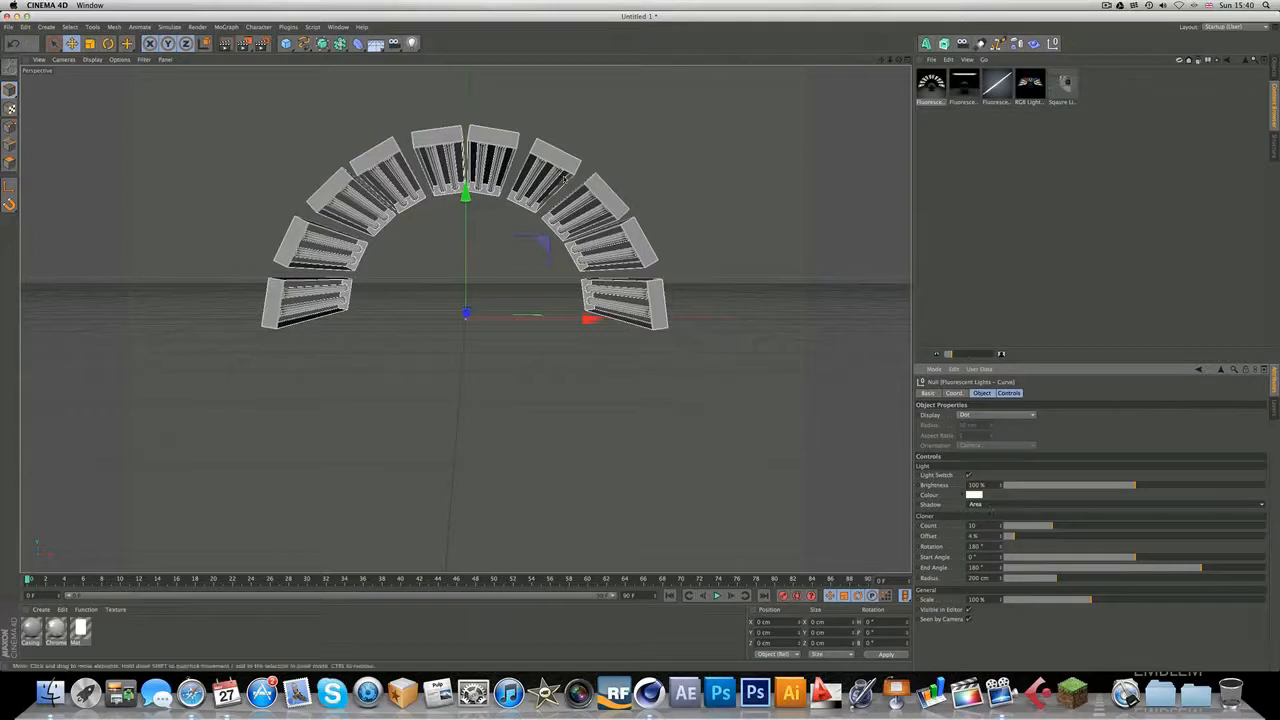
{"action": "left_click", "coordinate": [411, 43]}
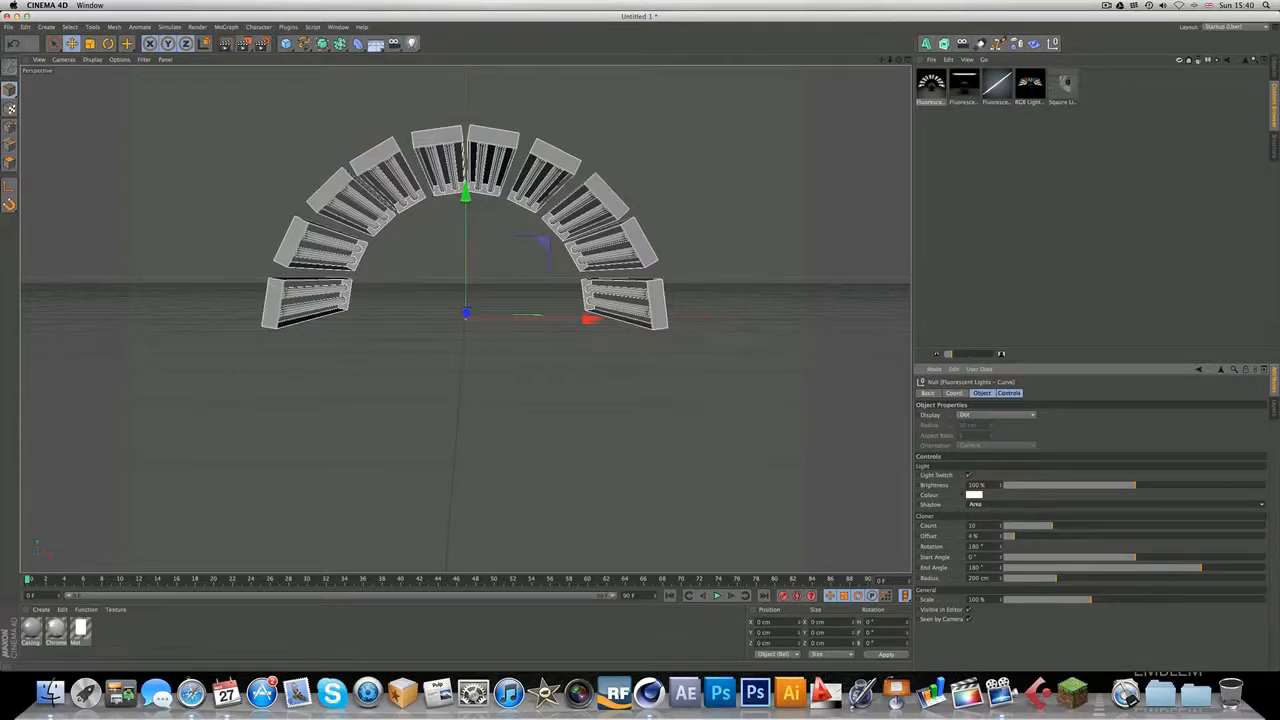
Step: Set the curve light's cloner offset to 24 %, its count to 17 and its rotation to about 232°
{"action": "mouse_move", "coordinate": [1063, 526]}
{"action": "left_mouse_down"}
{"action": "mouse_move", "coordinate": [1120, 526]}
{"action": "mouse_move", "coordinate": [1020, 539]}
{"action": "mouse_move", "coordinate": [1094, 538]}
{"action": "mouse_move", "coordinate": [1068, 540]}
{"action": "left_mouse_up"}
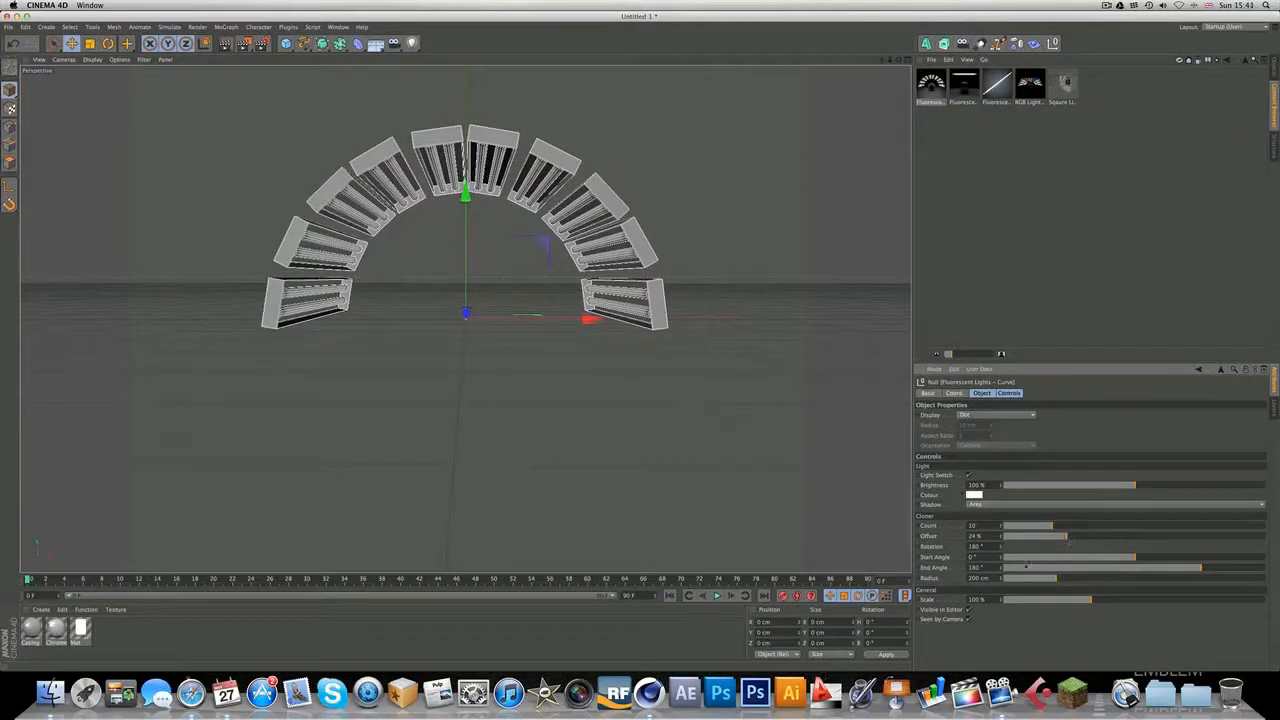
{"action": "mouse_move", "coordinate": [1002, 547]}
{"action": "left_mouse_down"}
{"action": "mouse_move", "coordinate": [1002, 524]}
{"action": "mouse_move", "coordinate": [1002, 570]}
{"action": "mouse_move", "coordinate": [1002, 553]}
{"action": "left_mouse_up"}
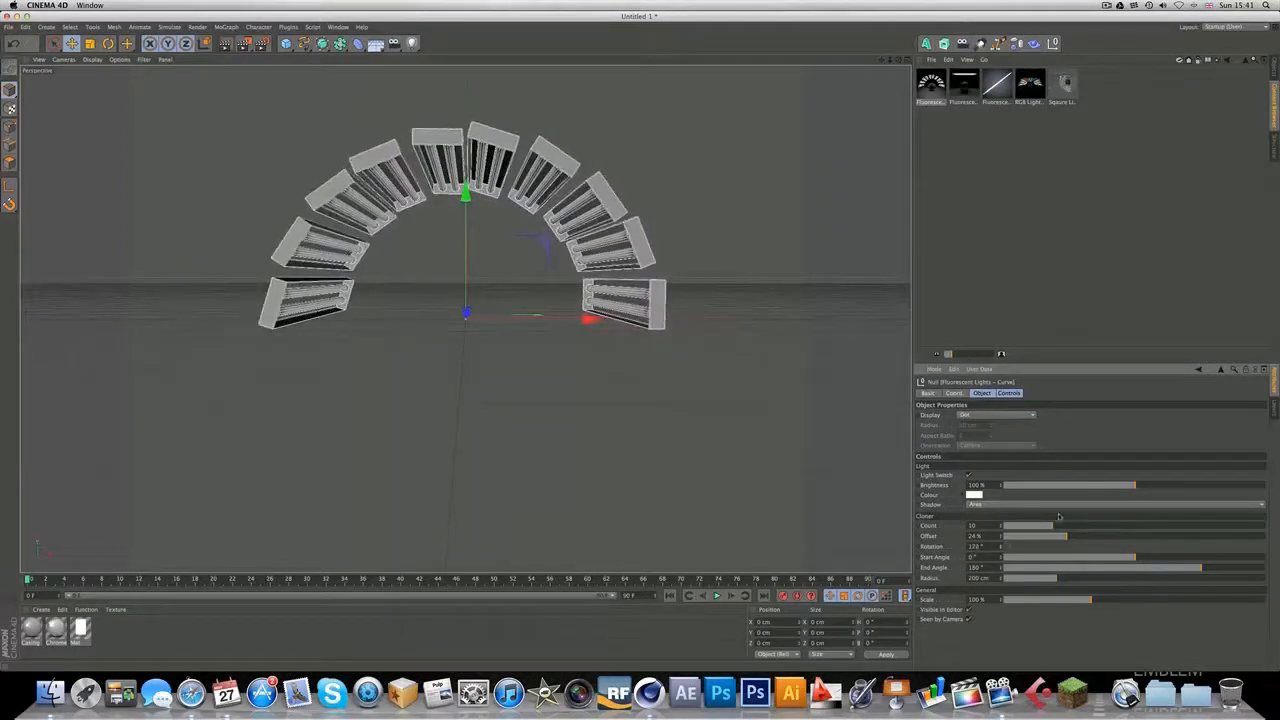
{"action": "left_click_drag", "start_coordinate": [1078, 530], "coordinate": [1088, 532]}
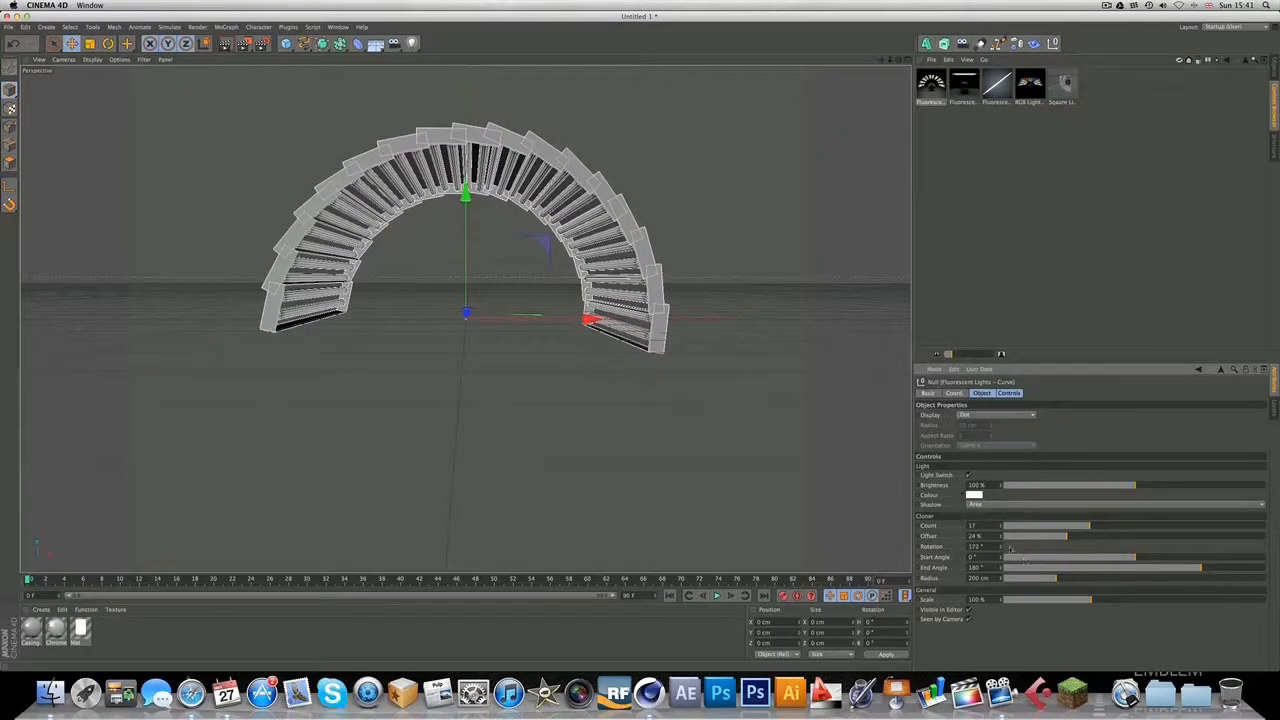
{"action": "left_click_drag", "start_coordinate": [1000, 547], "coordinate": [1060, 547]}
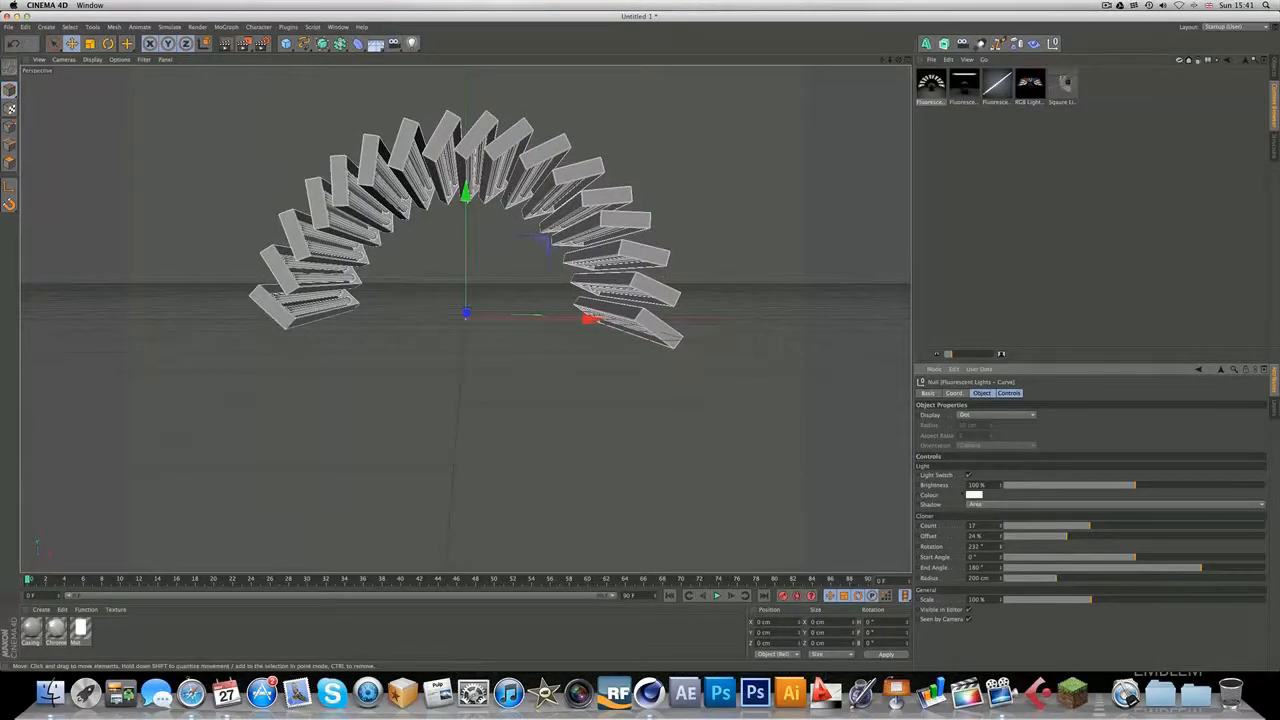
Step: Set the curve light's cloner rotation to 180°
{"action": "double_click", "coordinate": [976, 547]}
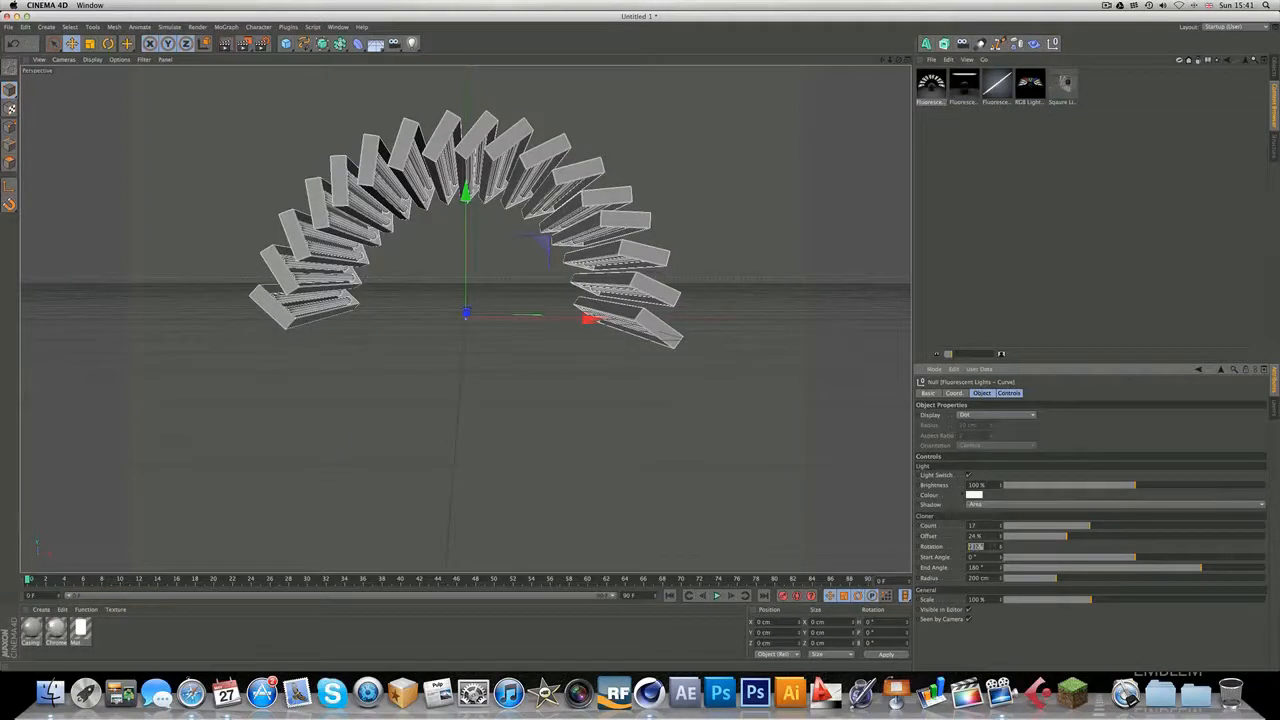
{"action": "type", "text": "180"}
{"action": "key", "text": "Return"}
Step: Reduce the curve light's count to 10 and adjust its start angle to -1°
{"action": "mouse_move", "coordinate": [1078, 523]}
{"action": "left_mouse_down"}
{"action": "mouse_move", "coordinate": [1053, 528]}
{"action": "mouse_move", "coordinate": [1077, 557]}
{"action": "mouse_move", "coordinate": [1137, 557]}
{"action": "left_mouse_up"}
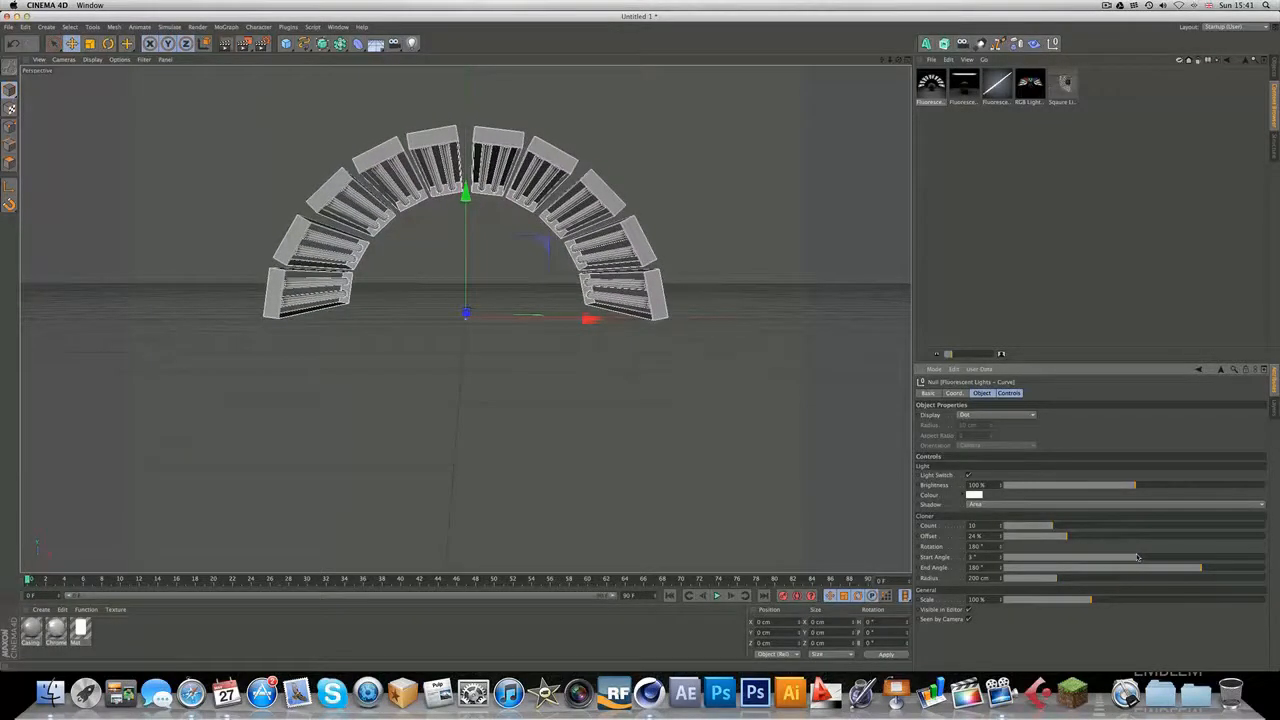
{"action": "left_click_drag", "start_coordinate": [1137, 557], "coordinate": [1118, 557]}
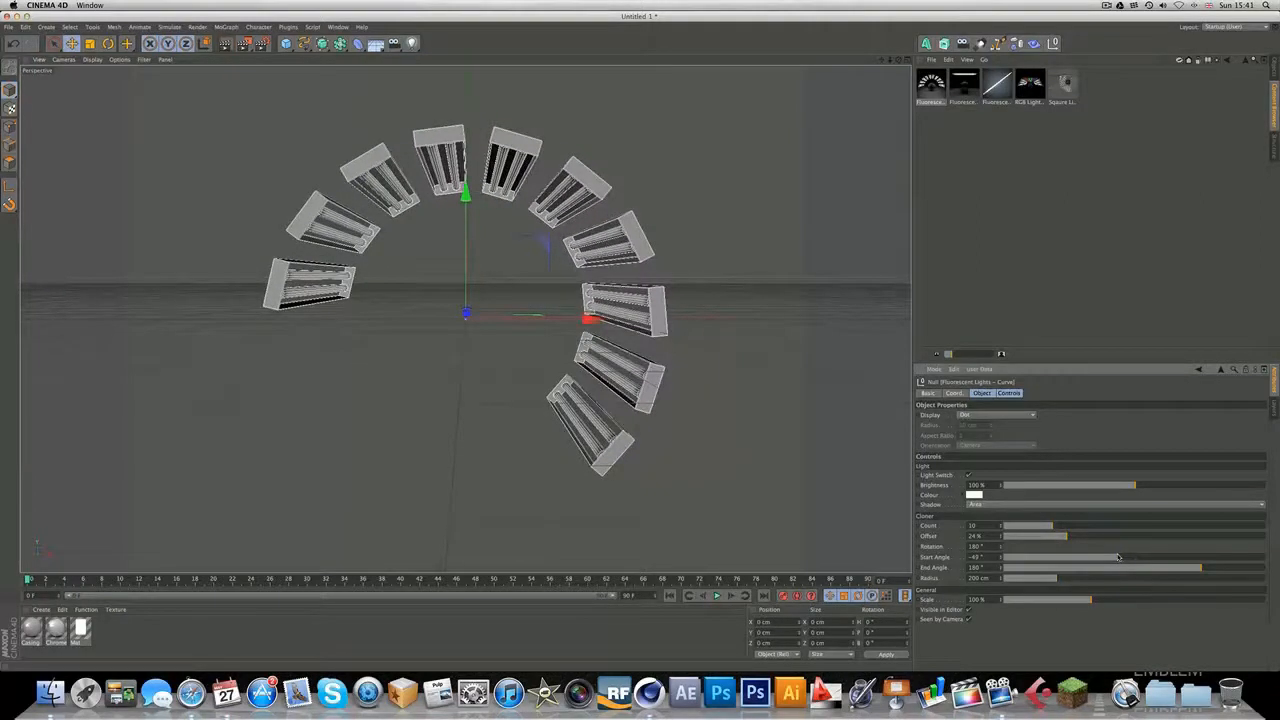
{"action": "left_click_drag", "start_coordinate": [1118, 557], "coordinate": [1136, 561]}
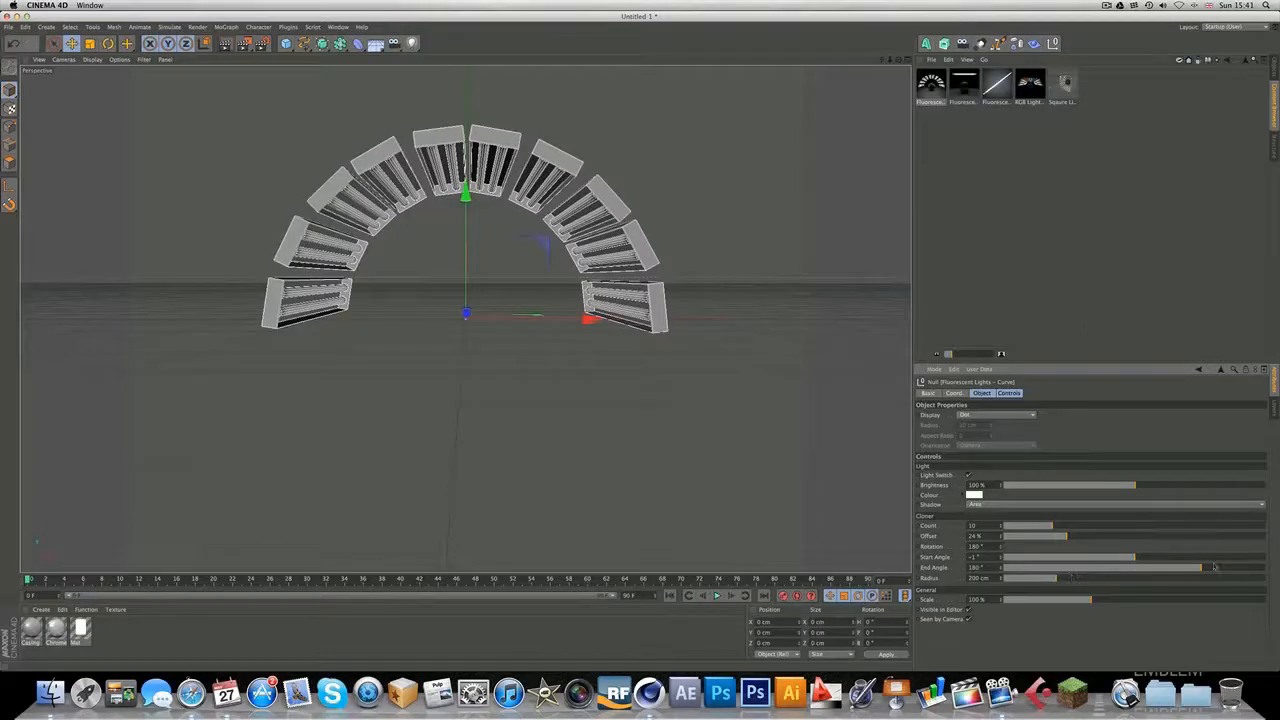
Step: Adjust the curve light's radius to about 225 cm and reduce its overall scale
{"action": "mouse_move", "coordinate": [1058, 584]}
{"action": "left_mouse_down"}
{"action": "mouse_move", "coordinate": [1105, 582]}
{"action": "mouse_move", "coordinate": [1049, 584]}
{"action": "mouse_move", "coordinate": [1095, 582]}
{"action": "mouse_move", "coordinate": [1055, 581]}
{"action": "mouse_move", "coordinate": [1080, 575]}
{"action": "left_mouse_up"}
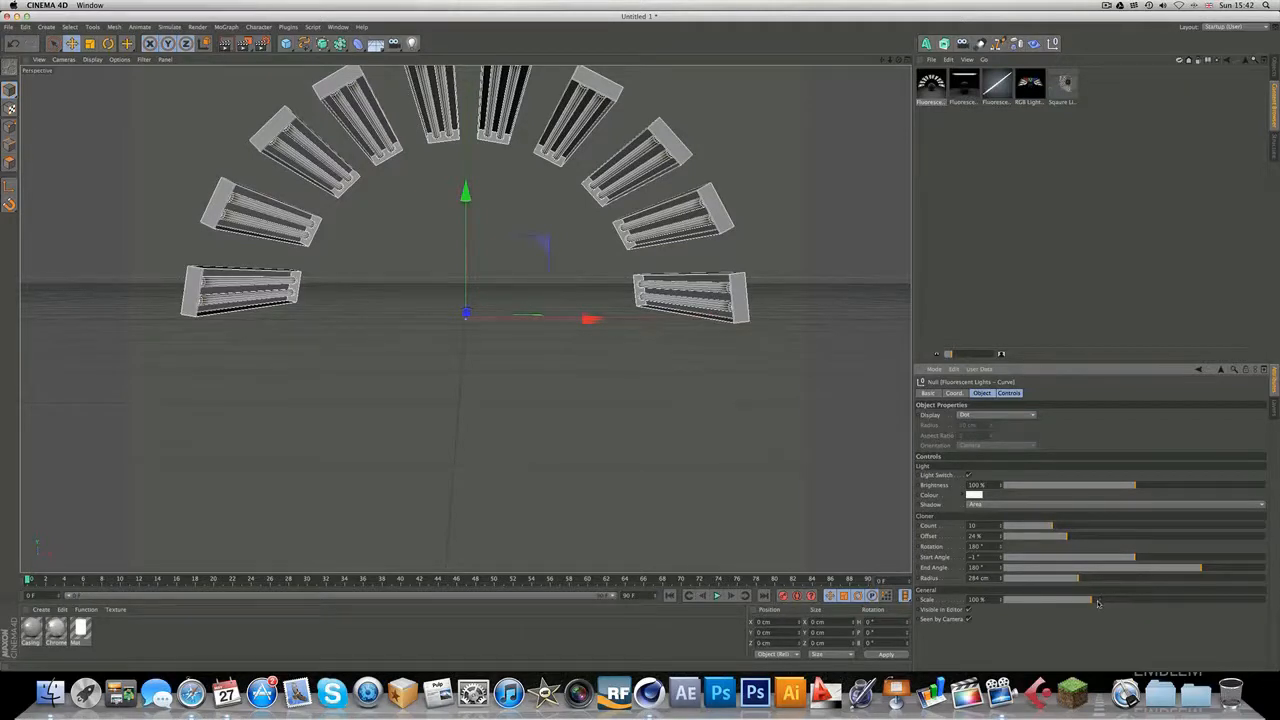
{"action": "left_click_drag", "start_coordinate": [1078, 580], "coordinate": [1070, 607]}
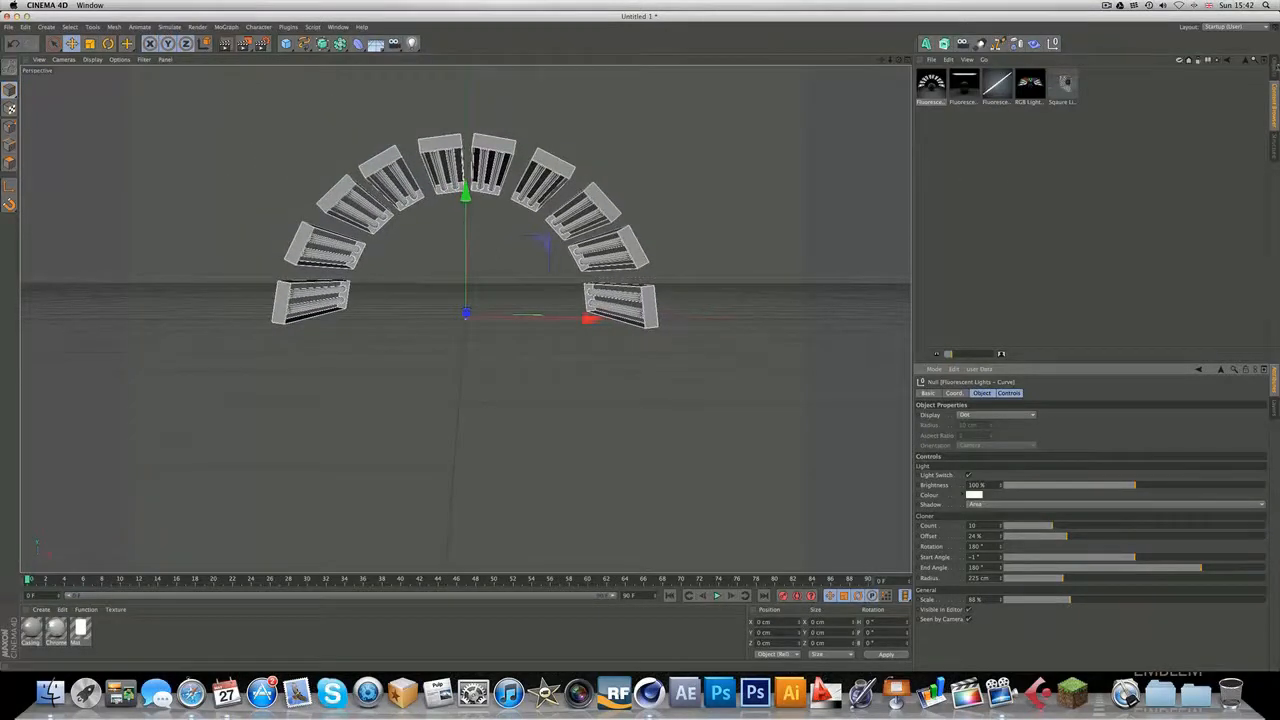
Step: Delete the Fluorescent Lights - Curve object from the scene
{"action": "left_click", "coordinate": [1274, 70]}
{"action": "left_click", "coordinate": [989, 81]}
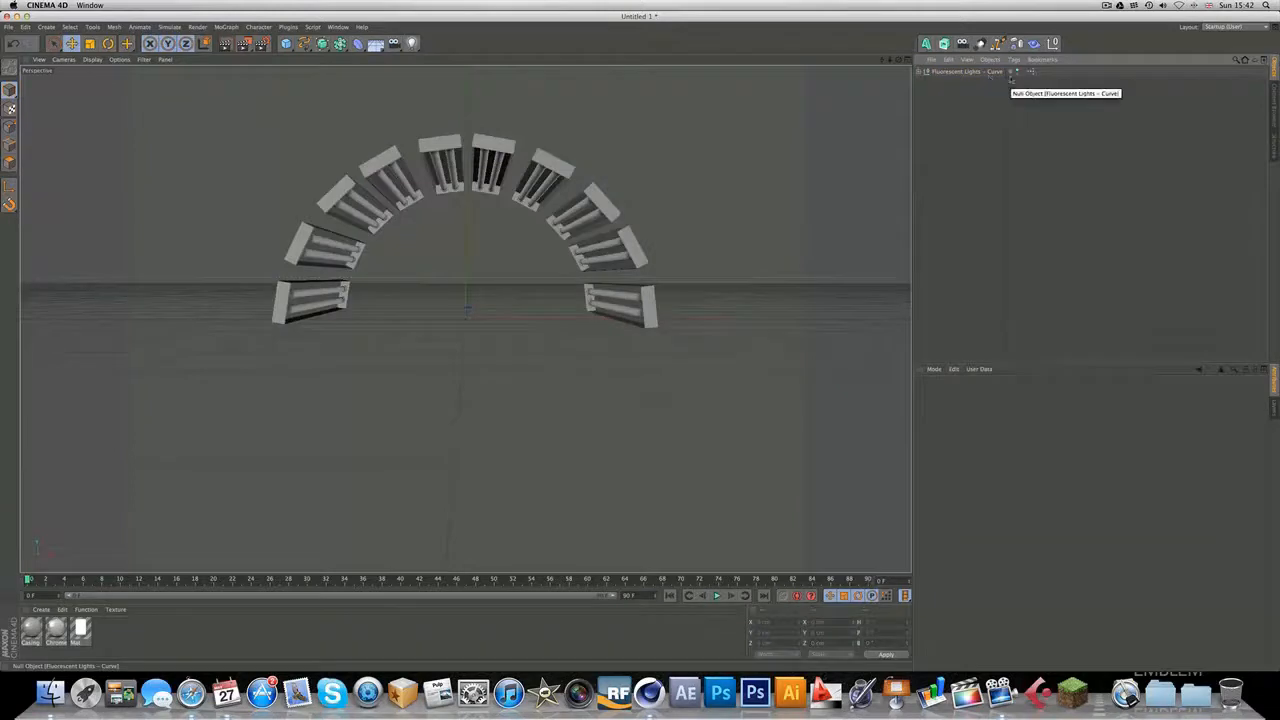
{"action": "left_click", "coordinate": [993, 73]}
{"action": "key", "text": "Delete"}
Step: Add the Fluorescent Lights - Standard preset and raise it to about 169 cm above the origin
{"action": "left_click", "coordinate": [1274, 104]}
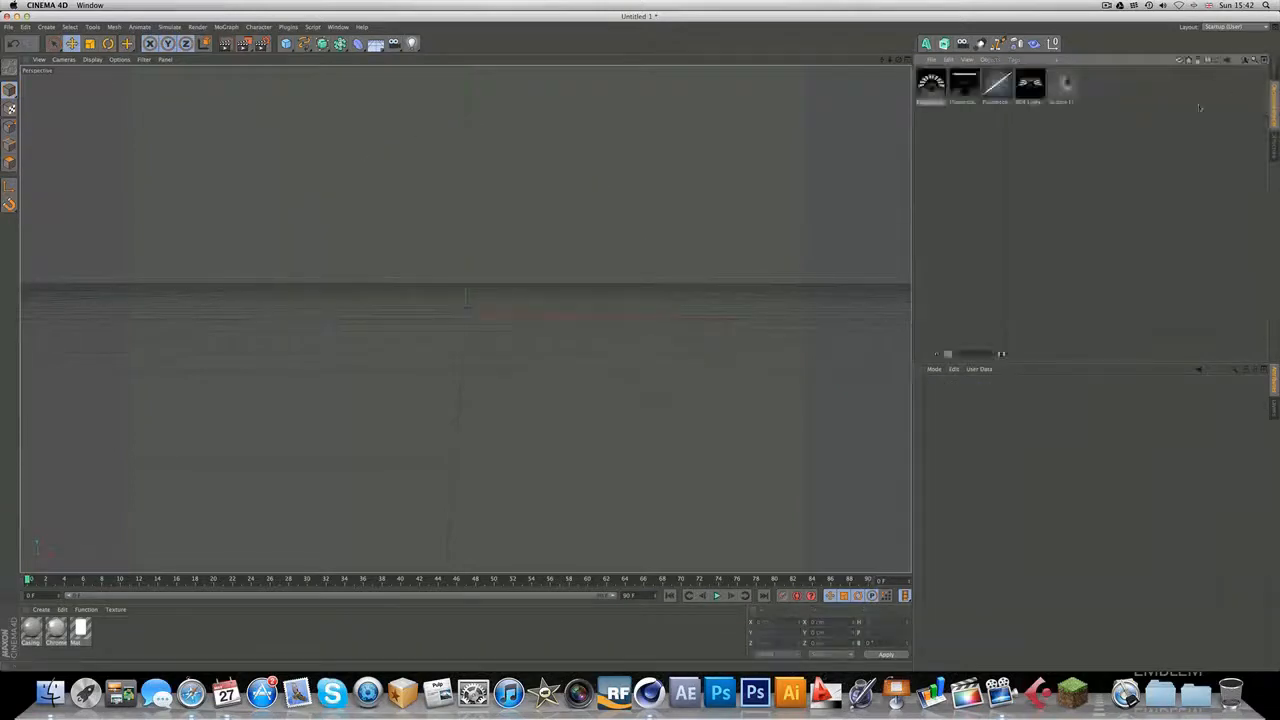
{"action": "double_click", "coordinate": [964, 86]}
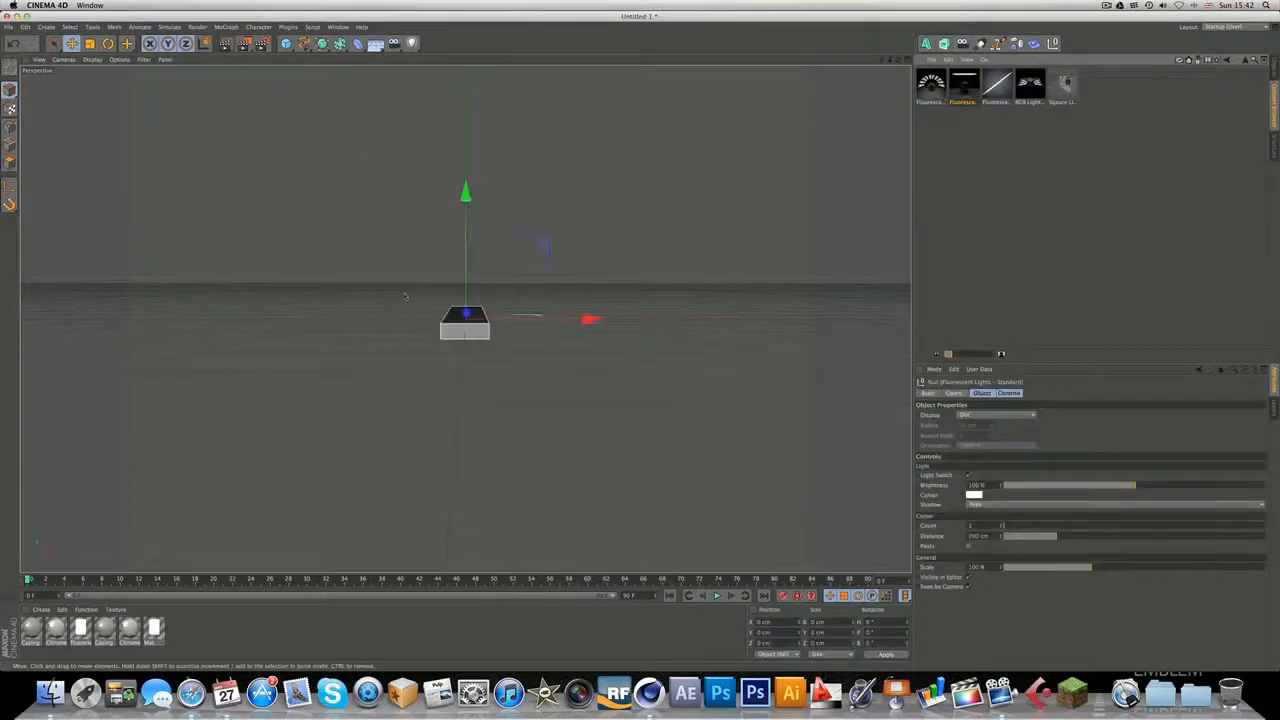
{"action": "left_click_drag", "start_coordinate": [465, 240], "coordinate": [465, 86]}
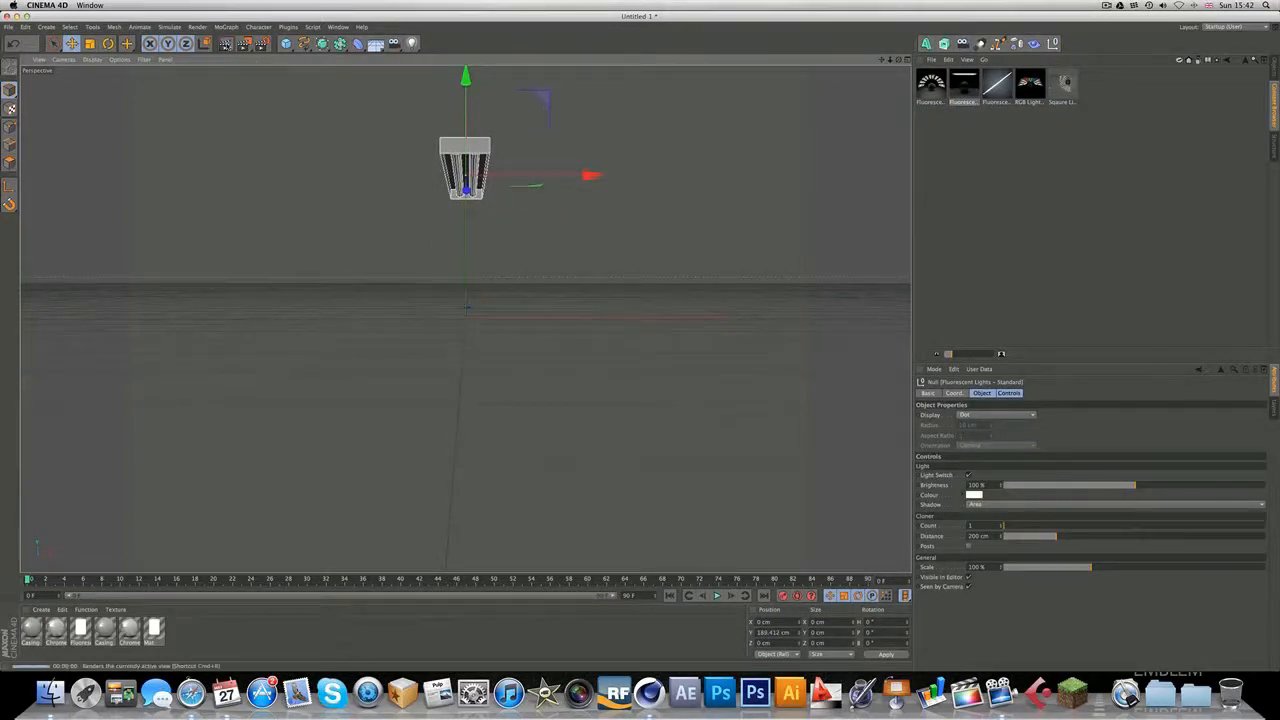
Step: Render the standard fluorescent light in the view and inspect its underside and cloner settings
{"action": "left_click", "coordinate": [225, 43]}
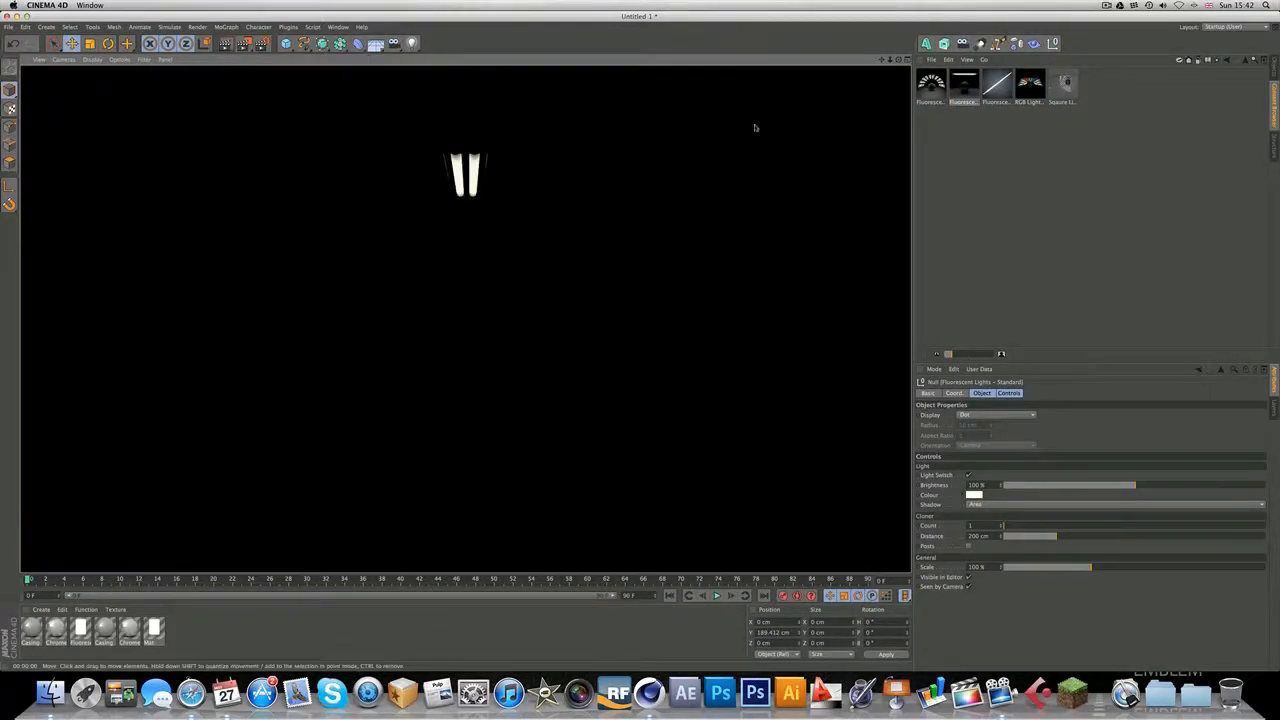
{"action": "mouse_move", "coordinate": [898, 59]}
{"action": "left_mouse_down"}
{"action": "mouse_move", "coordinate": [800, 85]}
{"action": "mouse_move", "coordinate": [835, 40]}
{"action": "mouse_move", "coordinate": [889, 59]}
{"action": "left_mouse_up"}
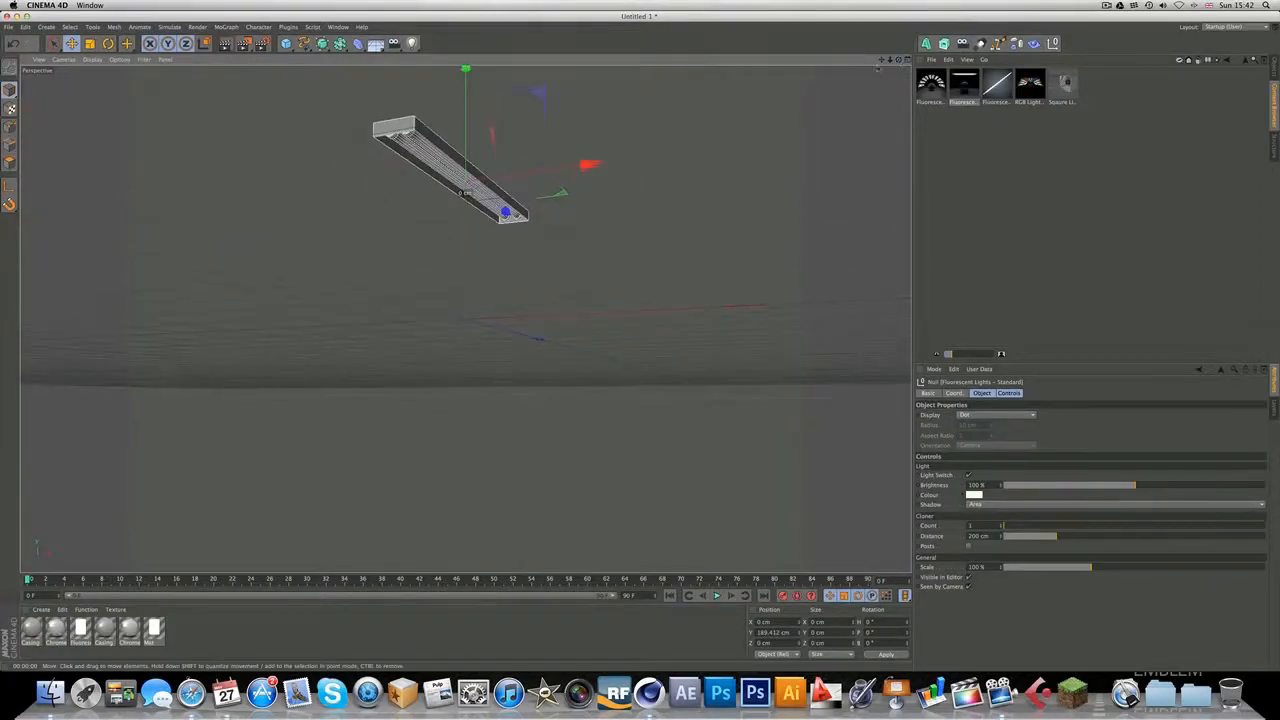
{"action": "left_click_drag", "start_coordinate": [1032, 533], "coordinate": [990, 533]}
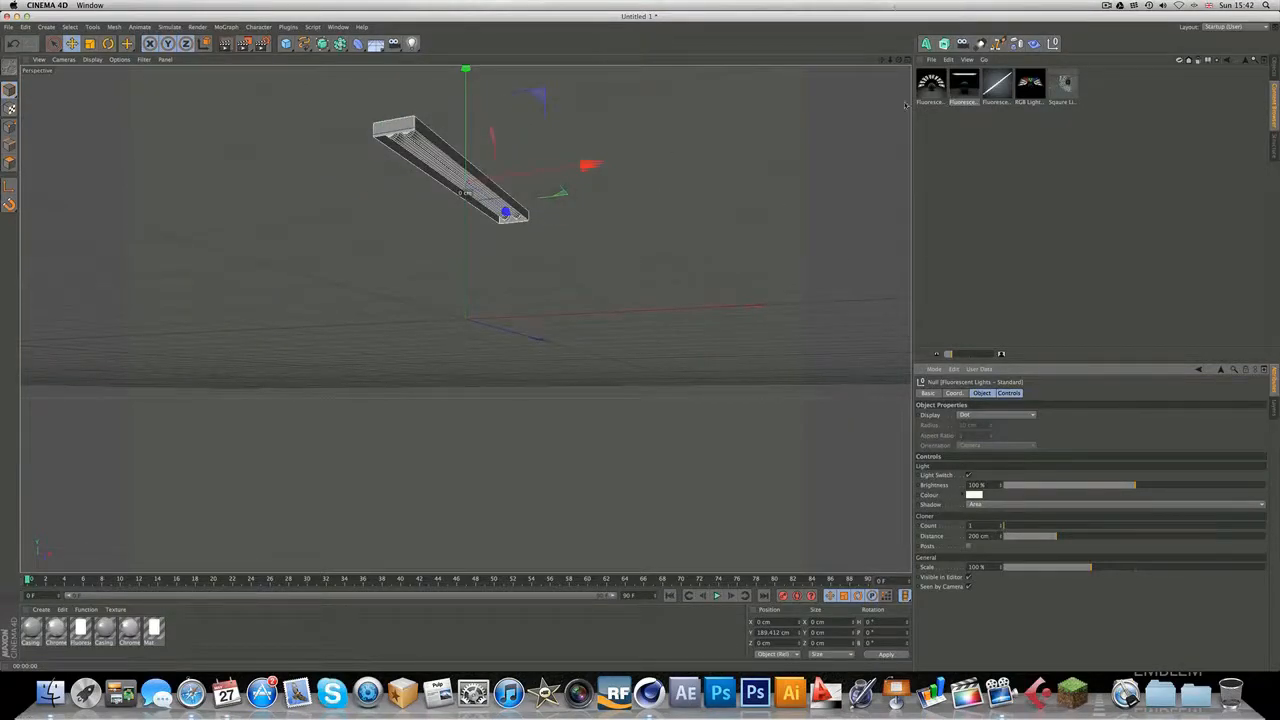
Step: Replace the standard light's geometry with the Fluorescent Tube preset and raise the tube to about 5.4 cm
{"action": "left_click", "coordinate": [451, 161]}
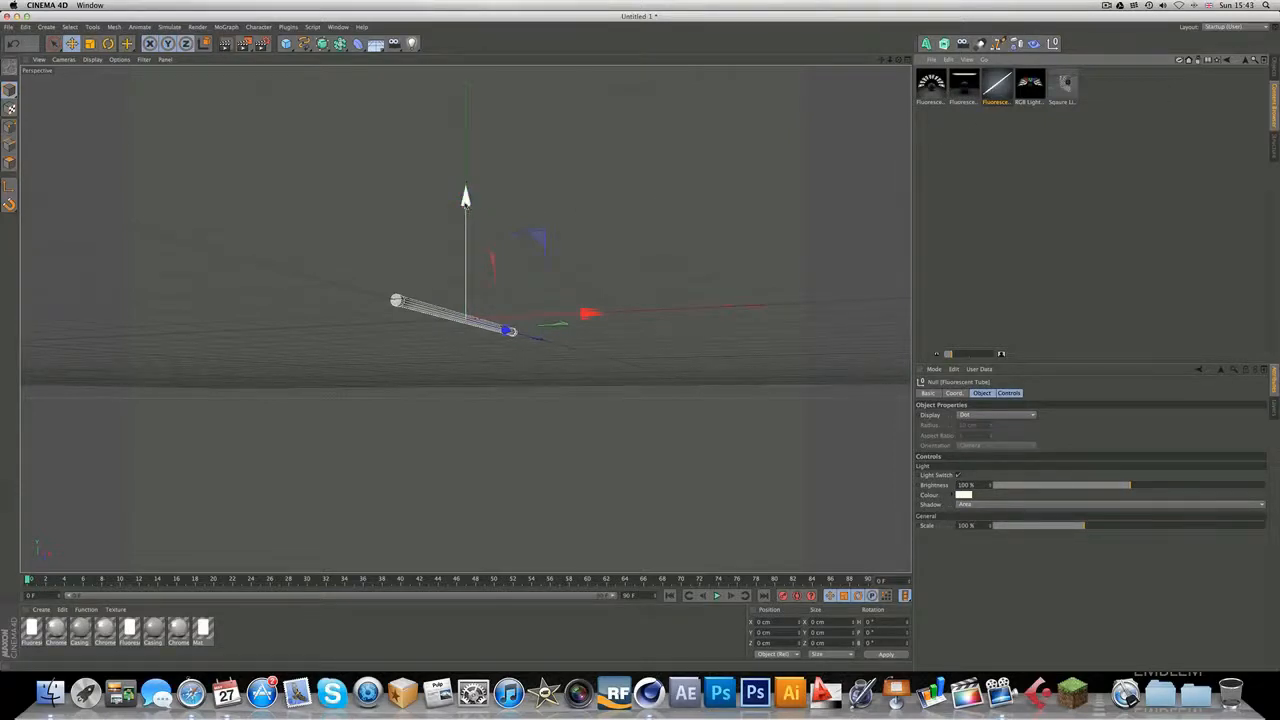
{"action": "left_click_drag", "start_coordinate": [466, 200], "coordinate": [466, 193]}
Step: Render the fluorescent tube in the view from two different angles
{"action": "key", "text": "super+r"}
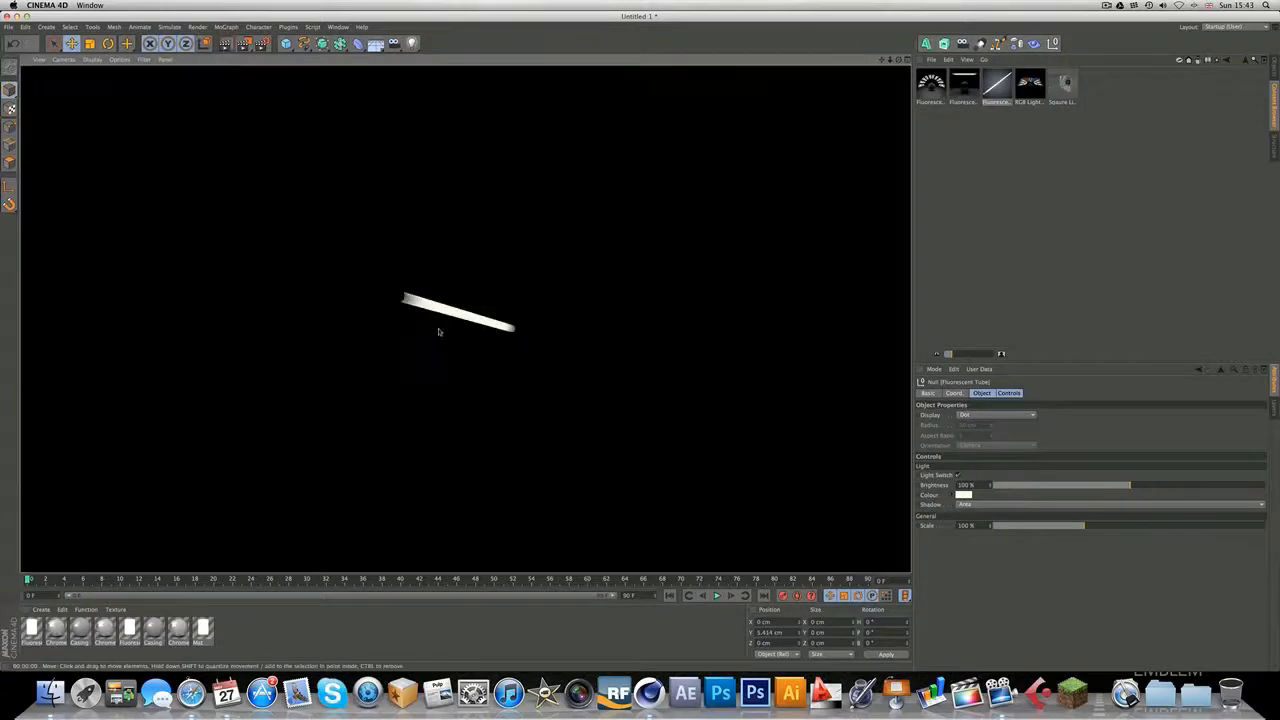
{"action": "mouse_move", "coordinate": [899, 60]}
{"action": "left_mouse_down"}
{"action": "mouse_move", "coordinate": [780, 60]}
{"action": "mouse_move", "coordinate": [770, 10]}
{"action": "mouse_move", "coordinate": [780, 20]}
{"action": "left_mouse_up"}
{"action": "left_click", "coordinate": [226, 43]}
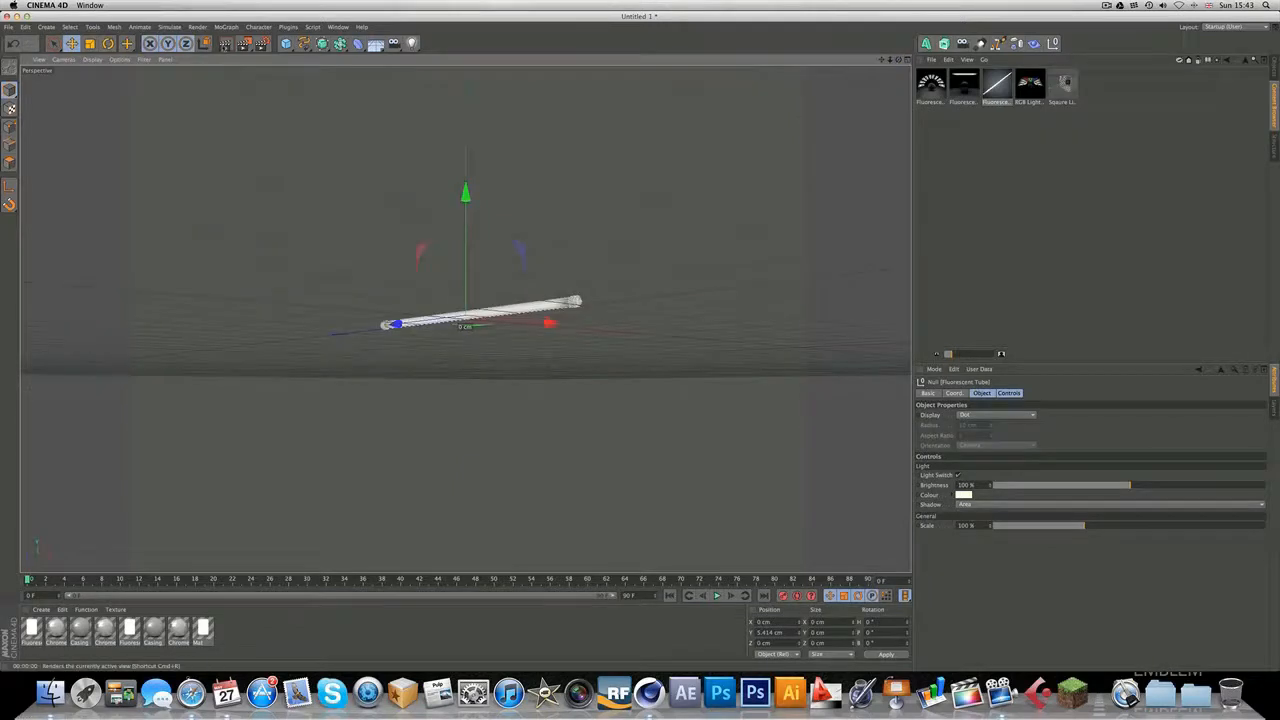
Step: Delete the leftover Fluorescent Lights - Standard null and select the Fluorescent Tube object
{"action": "left_click", "coordinate": [755, 347]}
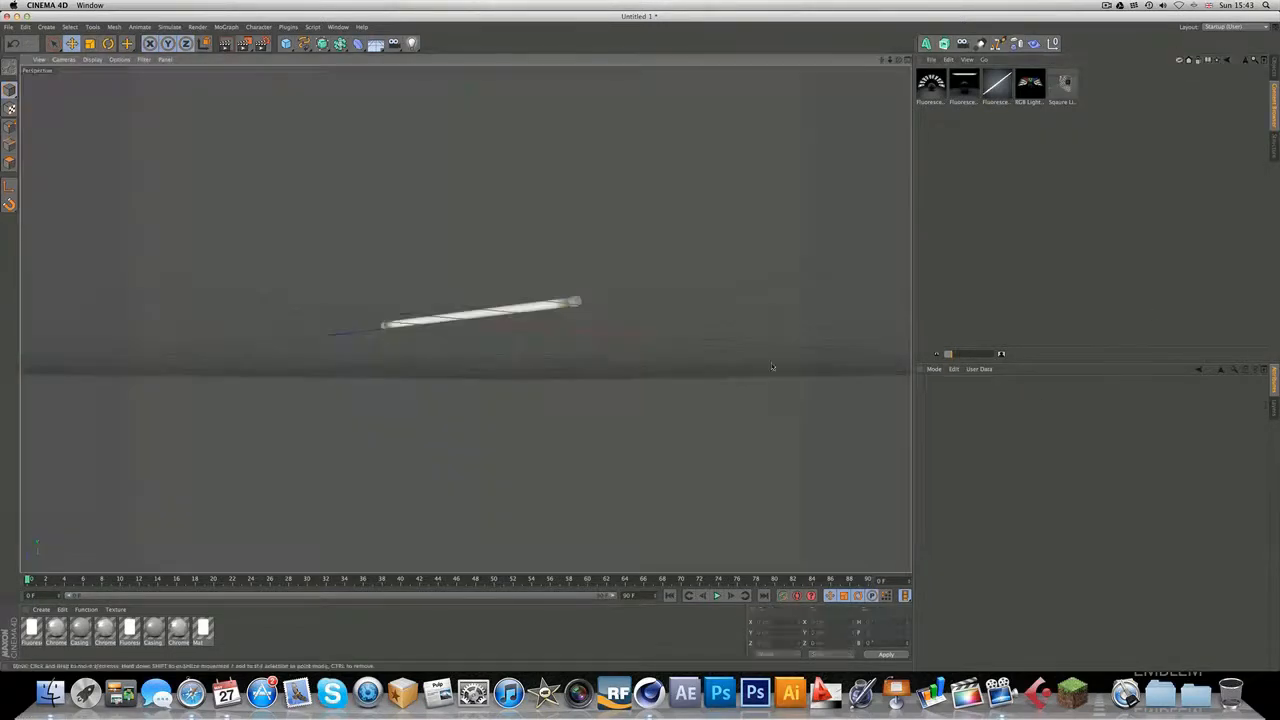
{"action": "left_click", "coordinate": [1274, 80]}
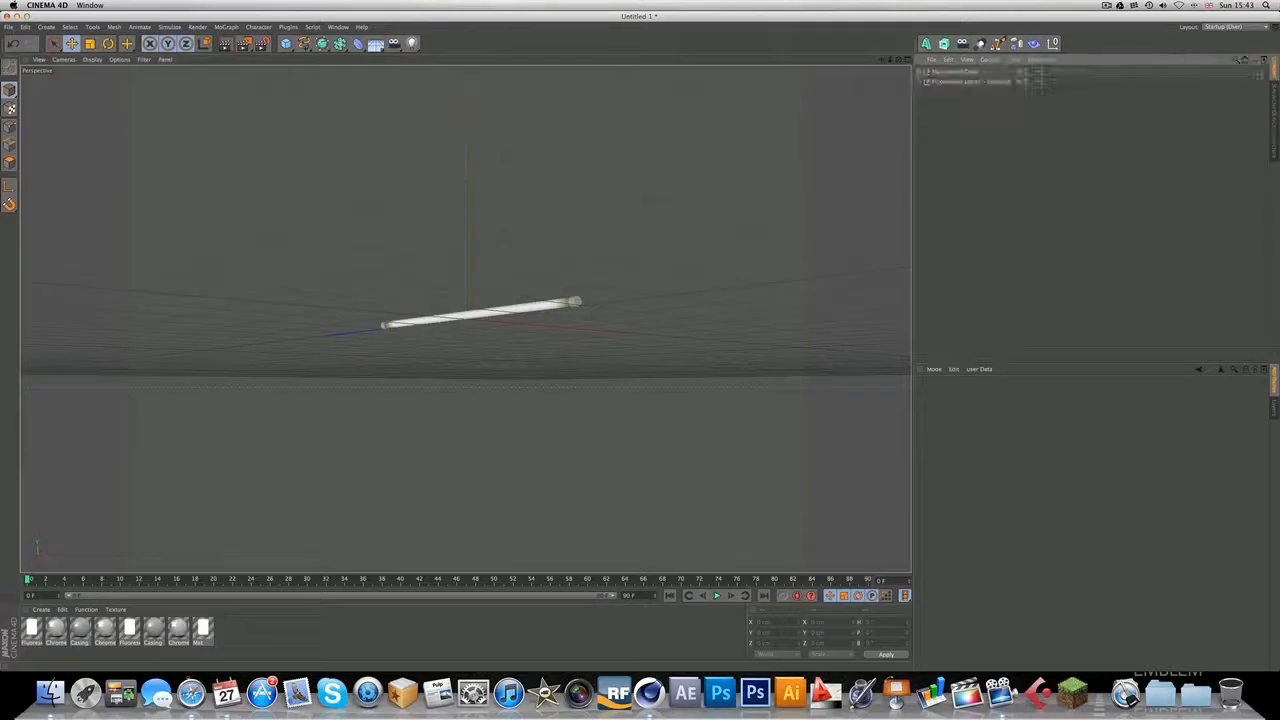
{"action": "left_click", "coordinate": [958, 82]}
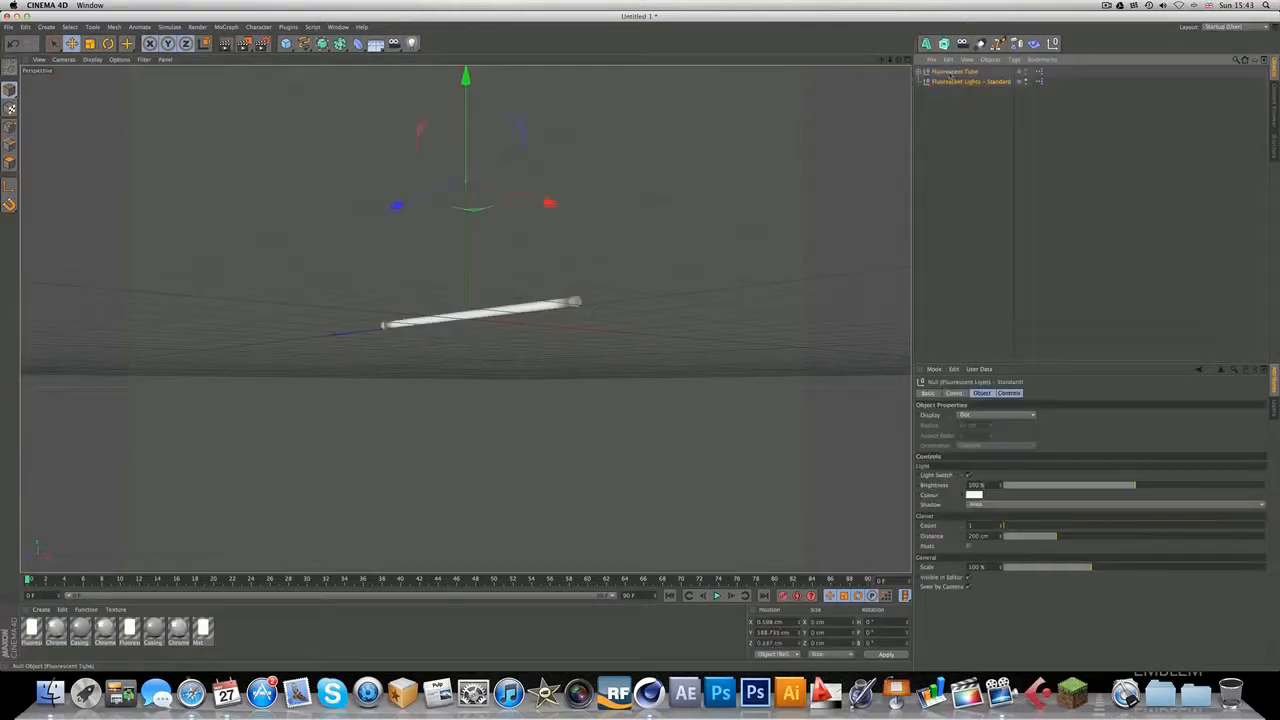
{"action": "left_click", "coordinate": [950, 72]}
{"action": "left_click", "coordinate": [1274, 121]}
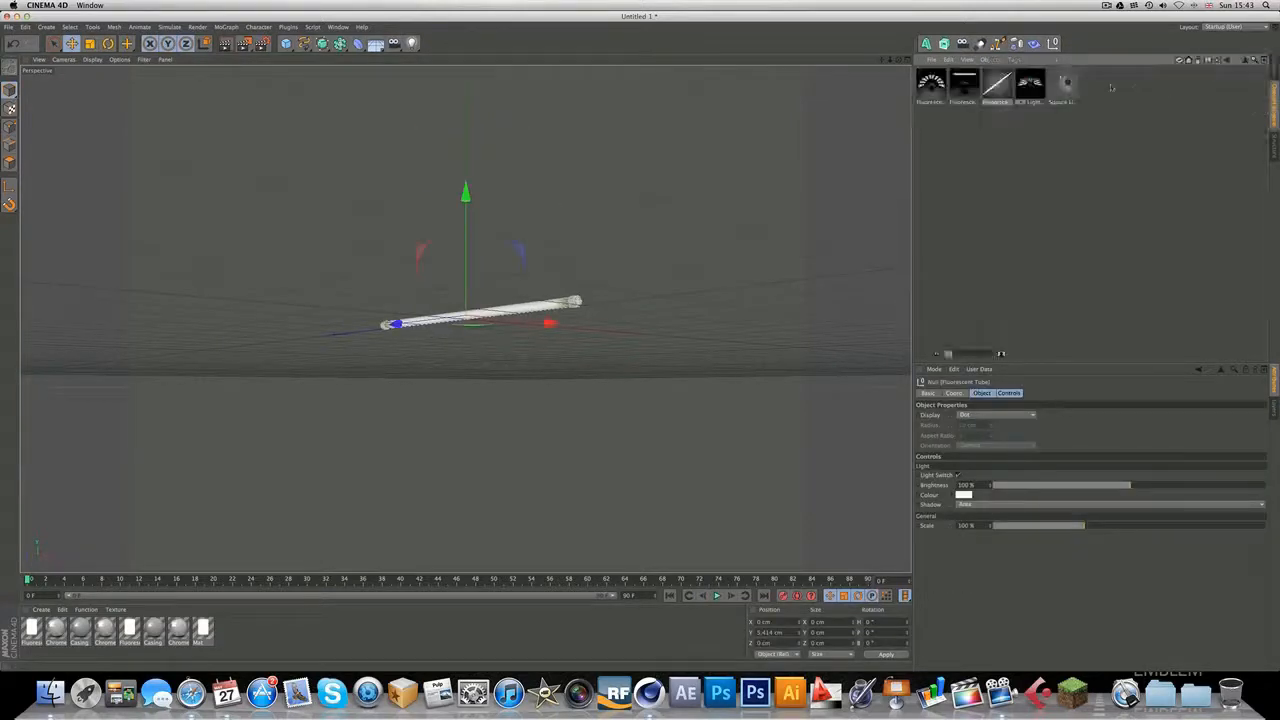
Step: Inspect the fluorescent tube from other angles and delete it from the scene
{"action": "left_click_drag", "start_coordinate": [899, 60], "coordinate": [910, 109]}
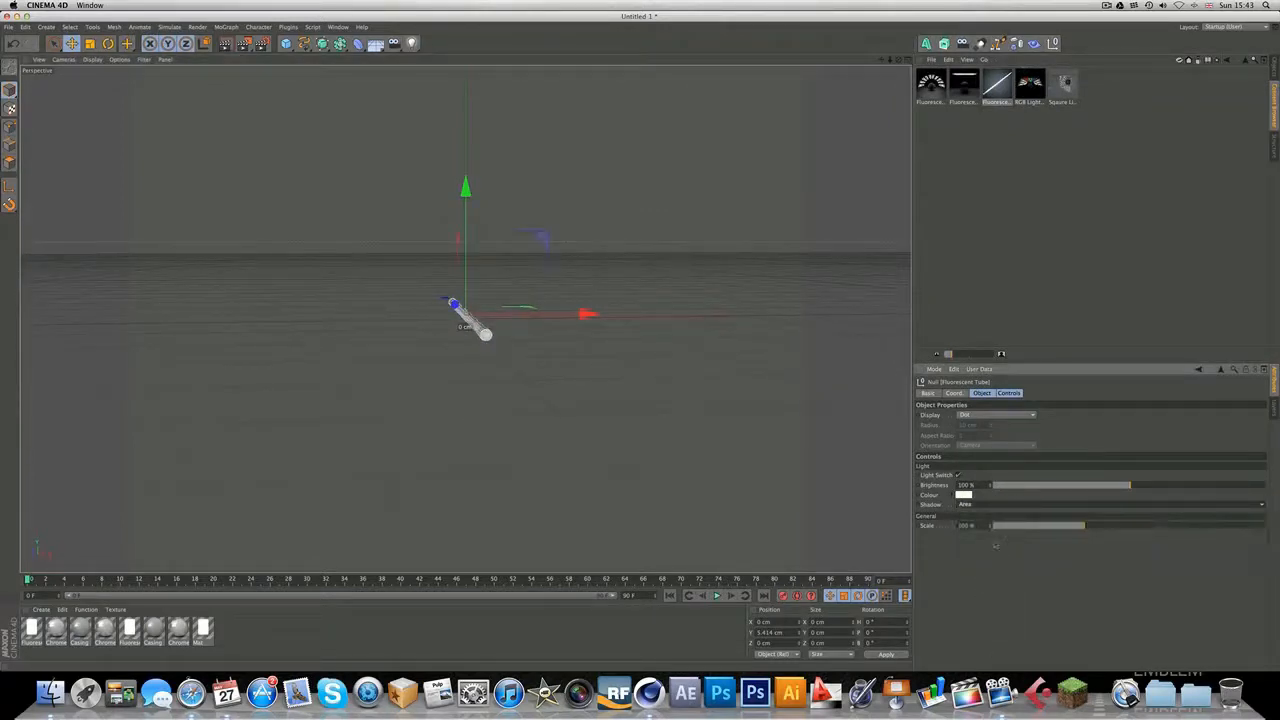
{"action": "left_click_drag", "start_coordinate": [898, 59], "coordinate": [950, 59]}
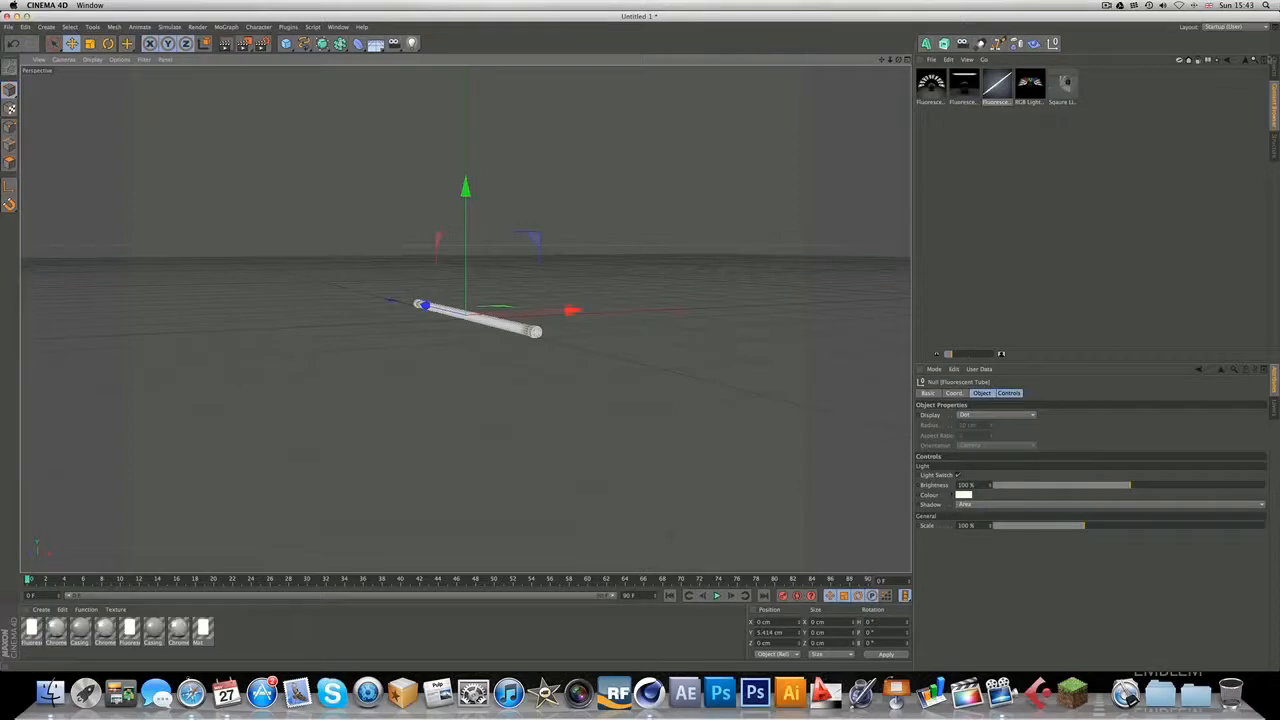
{"action": "left_click", "coordinate": [1271, 66]}
{"action": "key", "text": "Delete"}
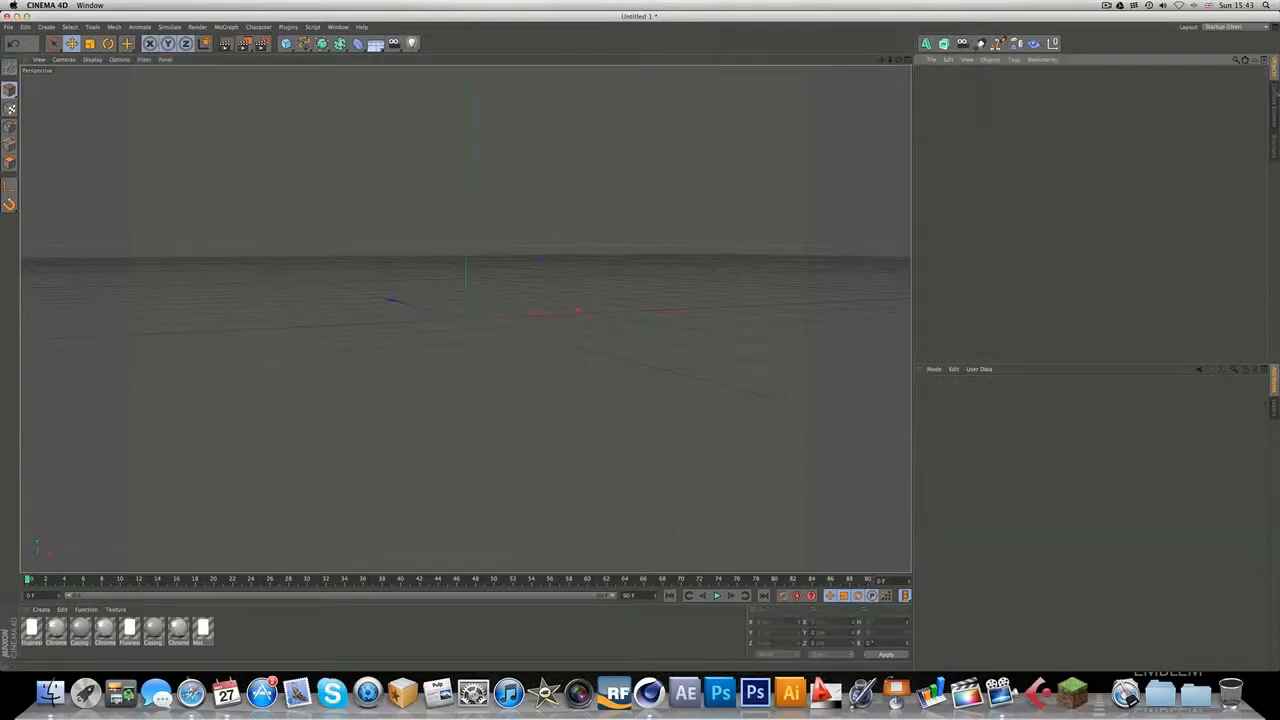
Step: Load the RGB Light Studio preset into the emptied scene
{"action": "left_click", "coordinate": [1273, 92]}
{"action": "left_click", "coordinate": [1029, 84]}
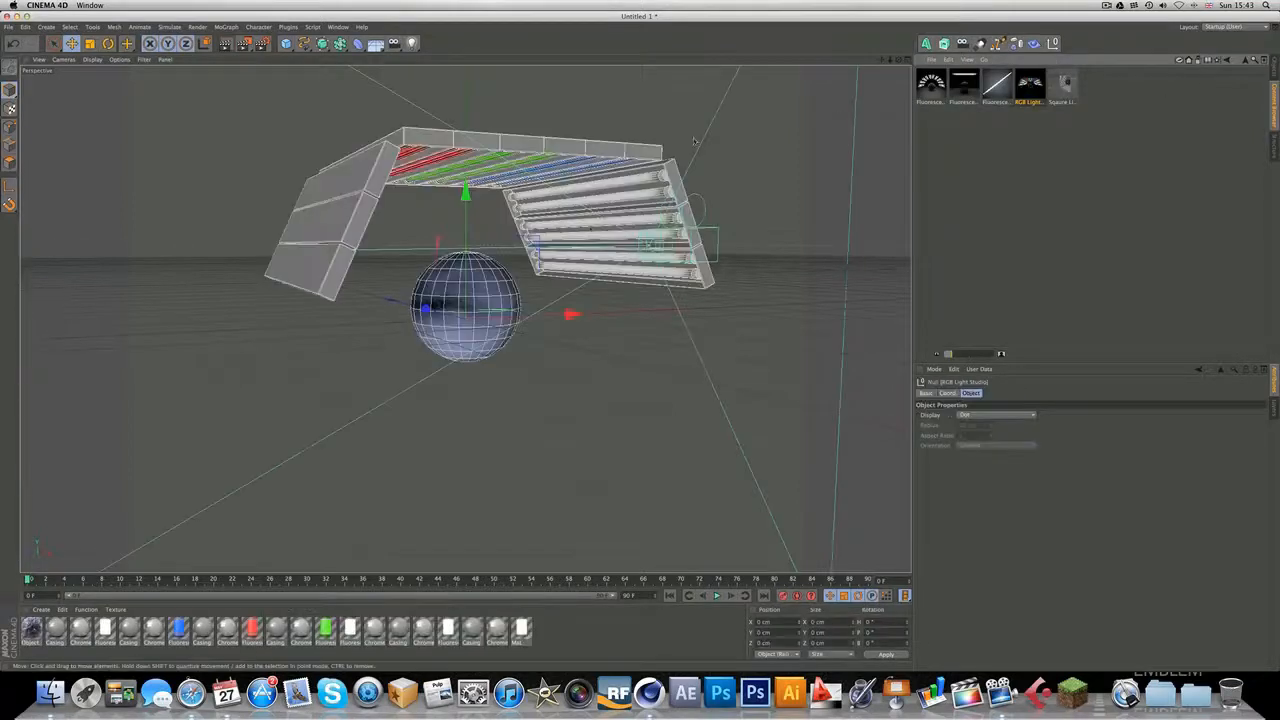
Step: Orbit around the RGB Light Studio, expand its object hierarchy and look through its included camera
{"action": "left_click_drag", "start_coordinate": [899, 62], "coordinate": [820, 64]}
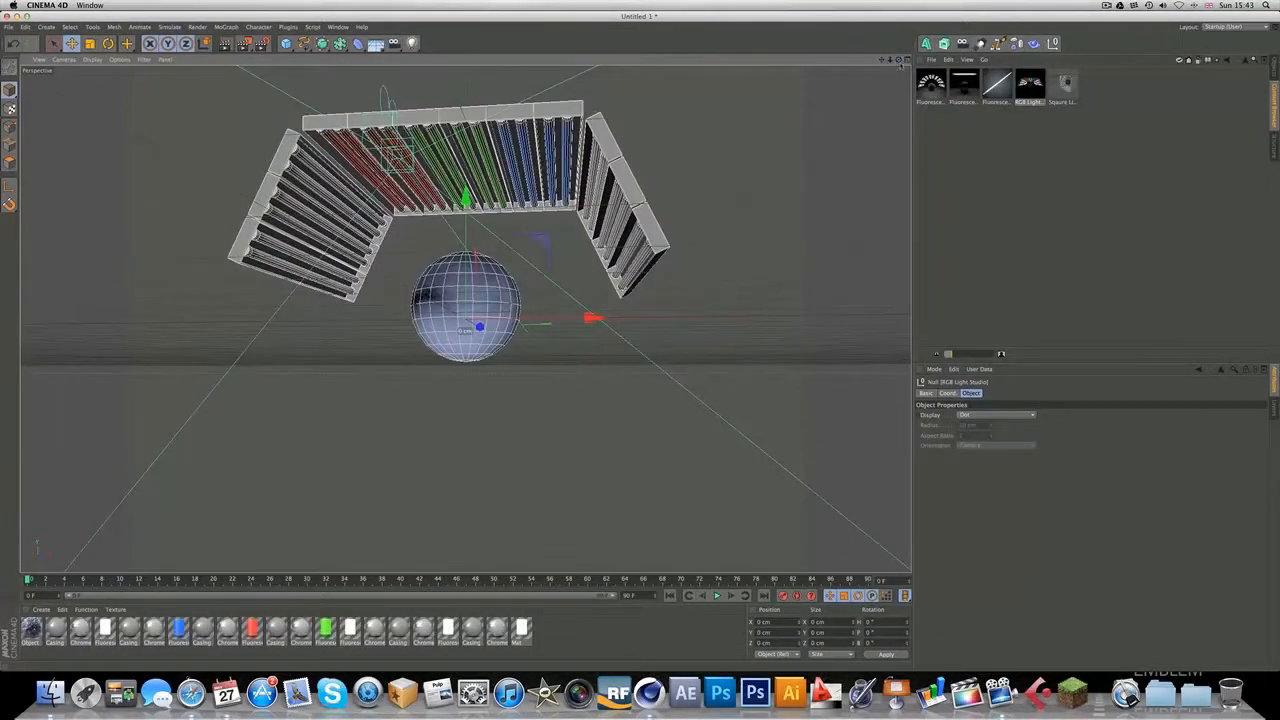
{"action": "left_click_drag", "start_coordinate": [899, 61], "coordinate": [1197, 62]}
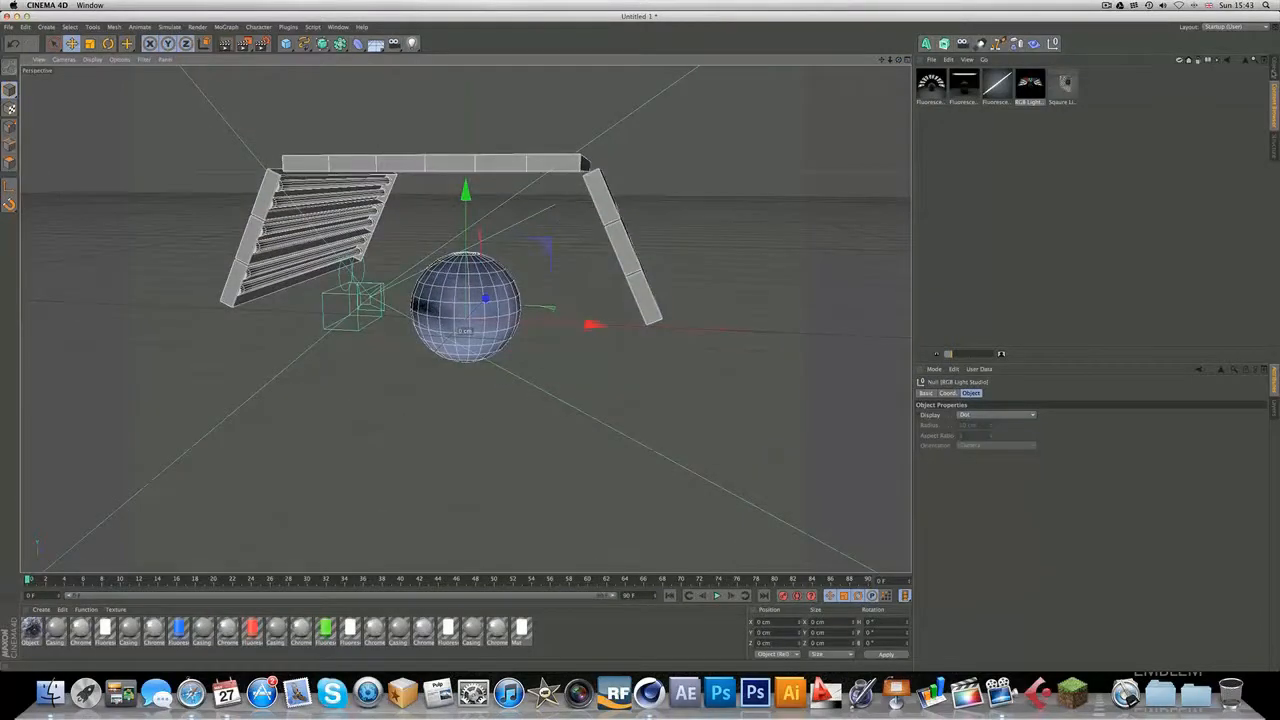
{"action": "left_click", "coordinate": [1272, 68]}
{"action": "left_click", "coordinate": [919, 71]}
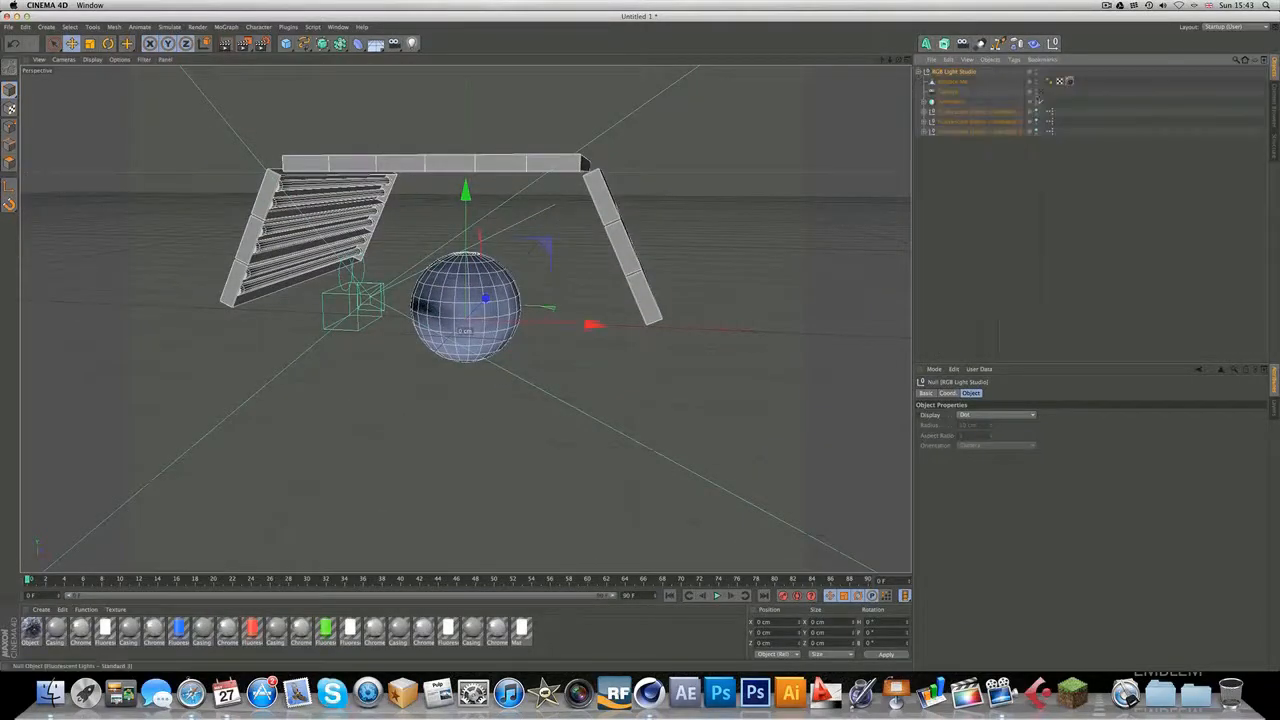
{"action": "left_click", "coordinate": [1040, 92]}
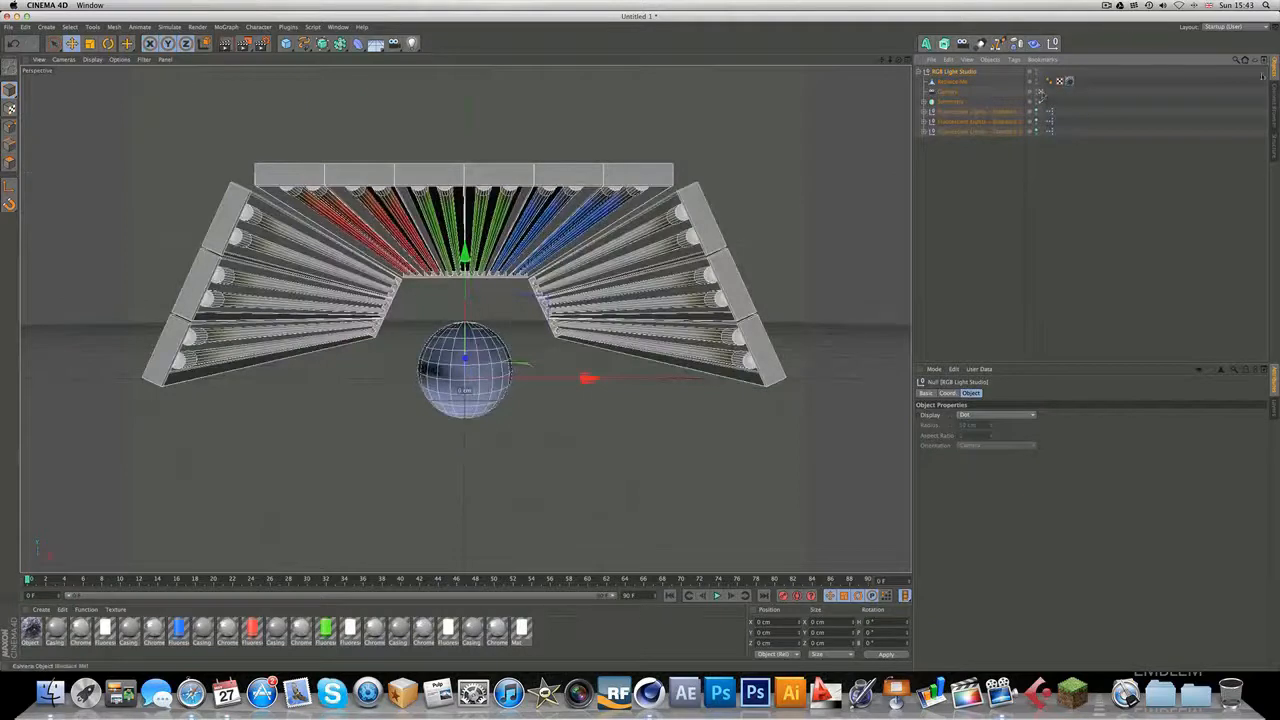
Step: Render the RGB Light Studio in the viewport from its camera
{"action": "key", "text": "shift+F8"}
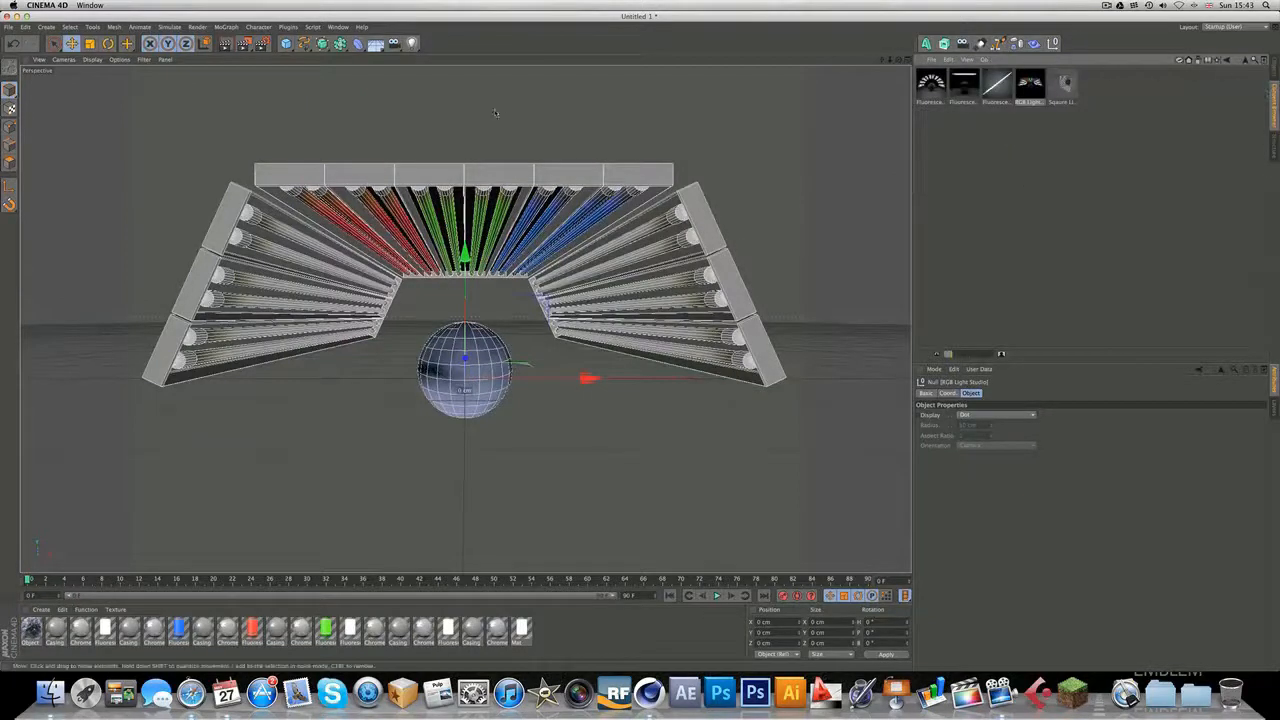
{"action": "left_click", "coordinate": [225, 43]}
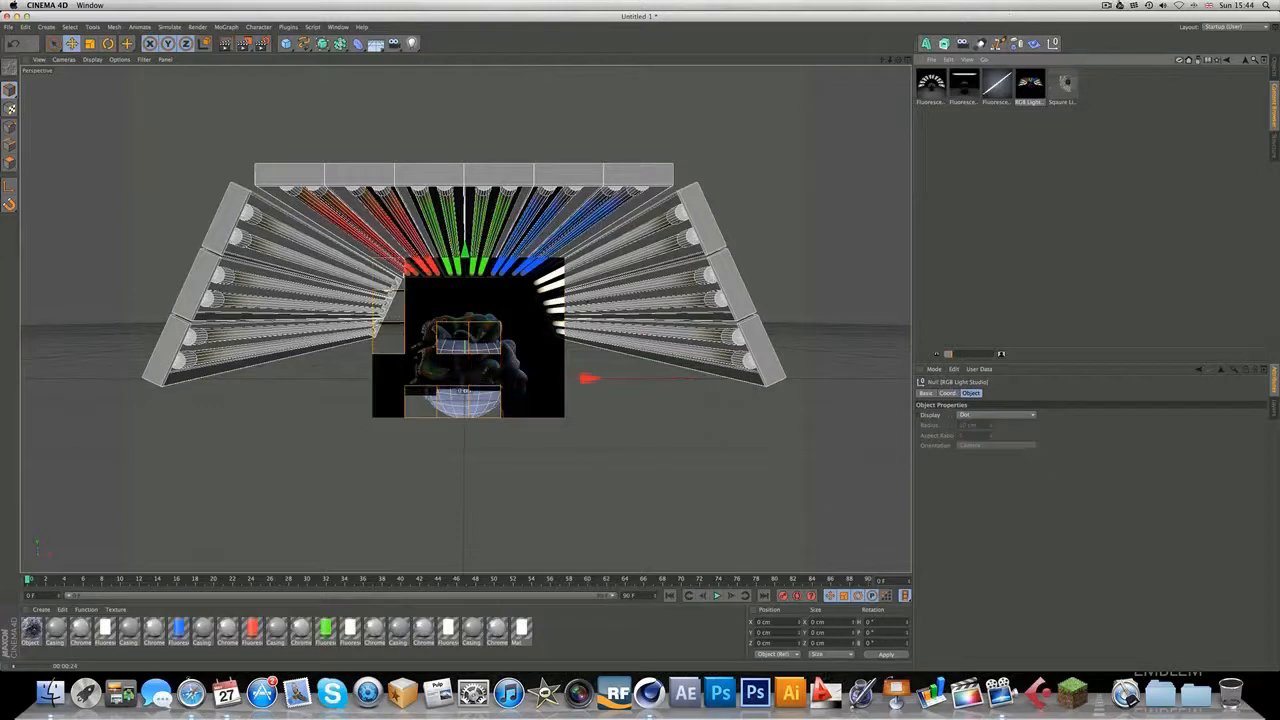
{"action": "left_click", "coordinate": [1108, 5]}
{"action": "left_click", "coordinate": [1107, 5]}
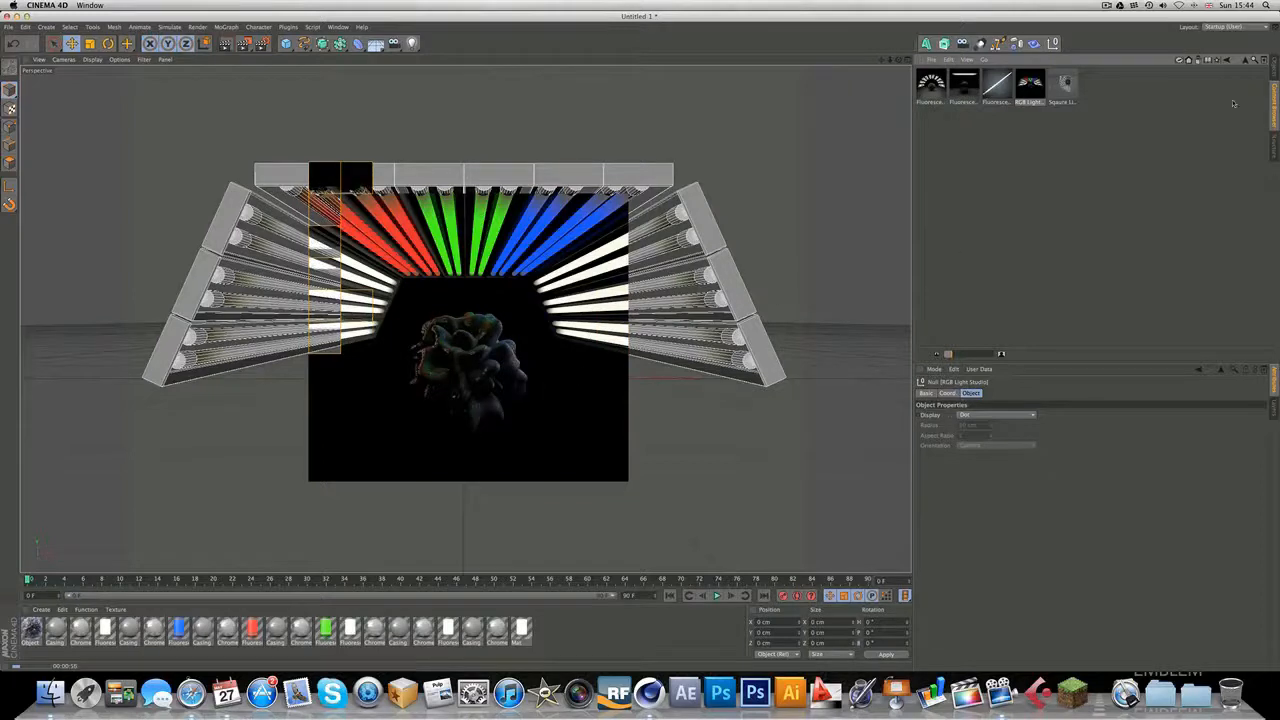
{"action": "left_click", "coordinate": [1273, 80]}
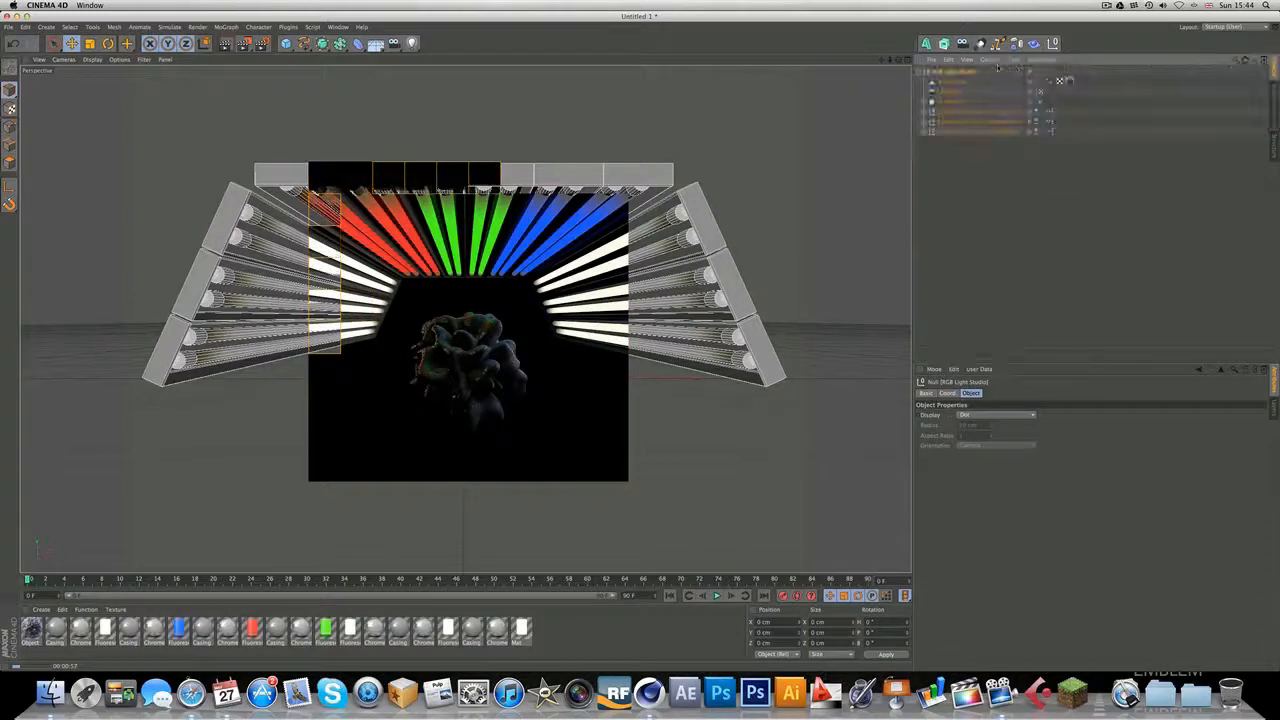
{"action": "left_click", "coordinate": [1273, 105]}
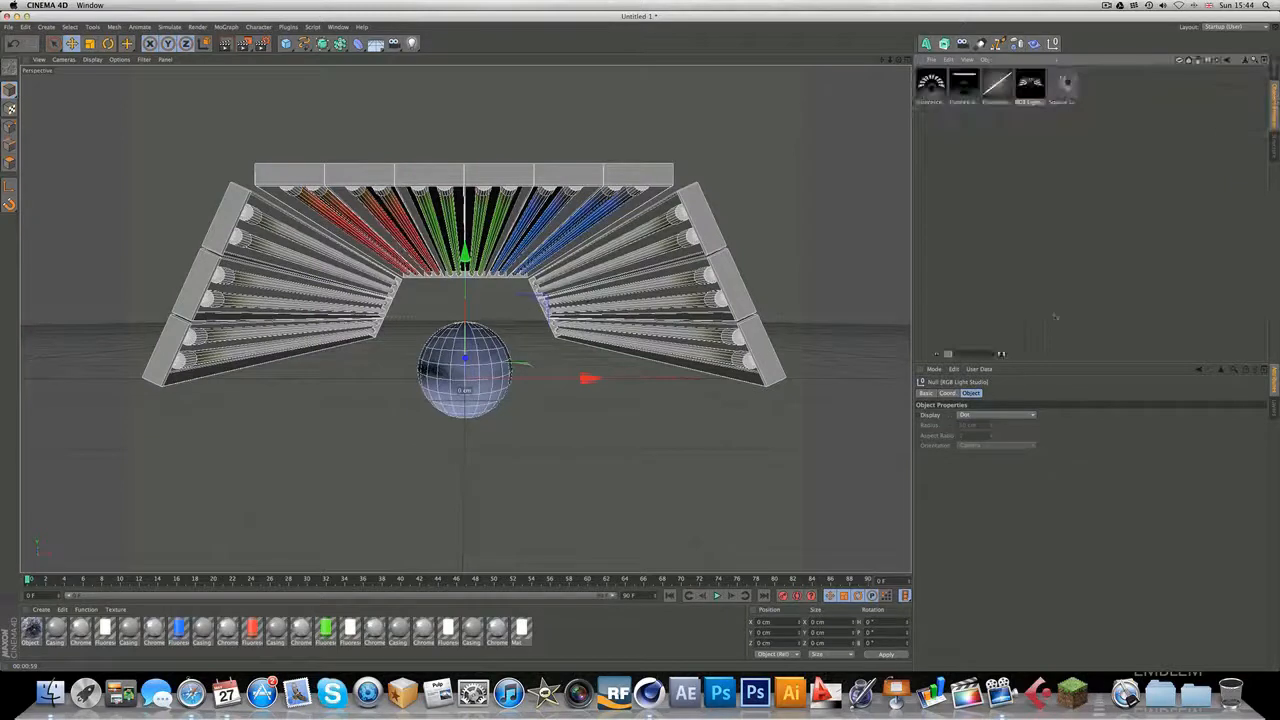
{"action": "left_click", "coordinate": [968, 415]}
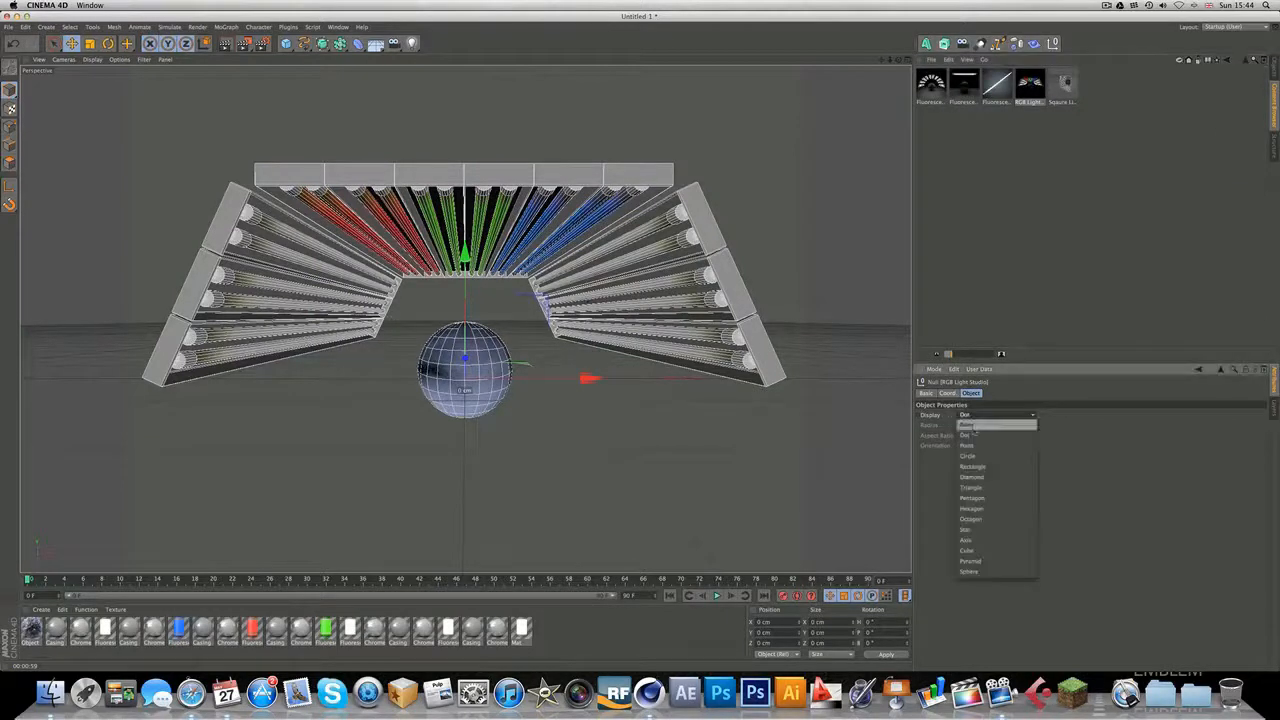
{"action": "left_click", "coordinate": [1065, 492]}
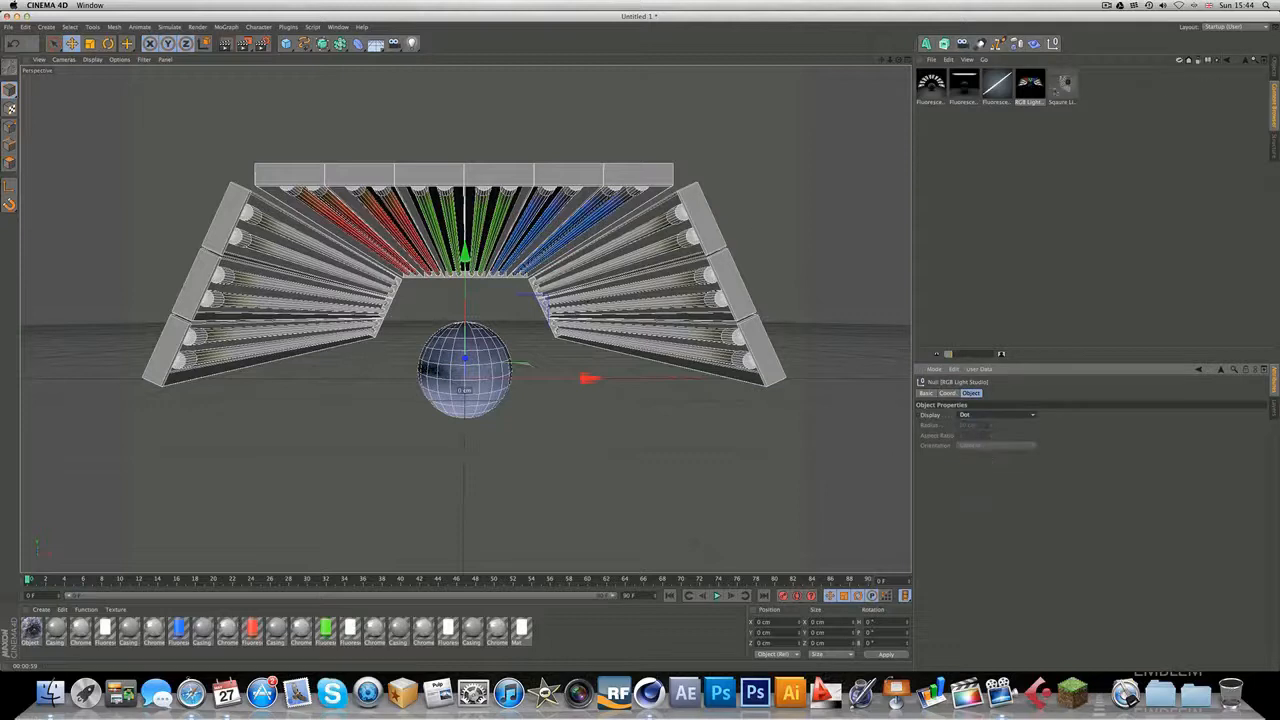
Step: Delete the RGB Light Studio from the scene and load the Sqaure Light Studio preset
{"action": "left_click", "coordinate": [1275, 72]}
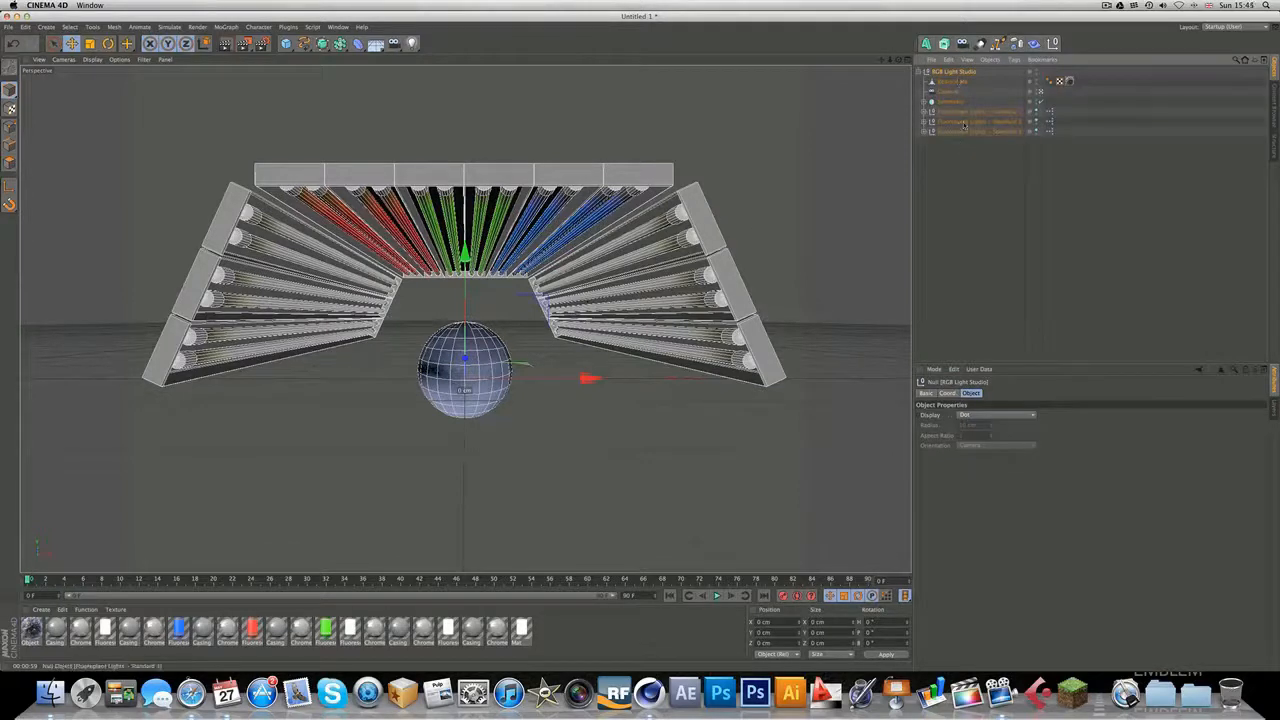
{"action": "key", "text": "Delete"}
{"action": "left_click", "coordinate": [1273, 104]}
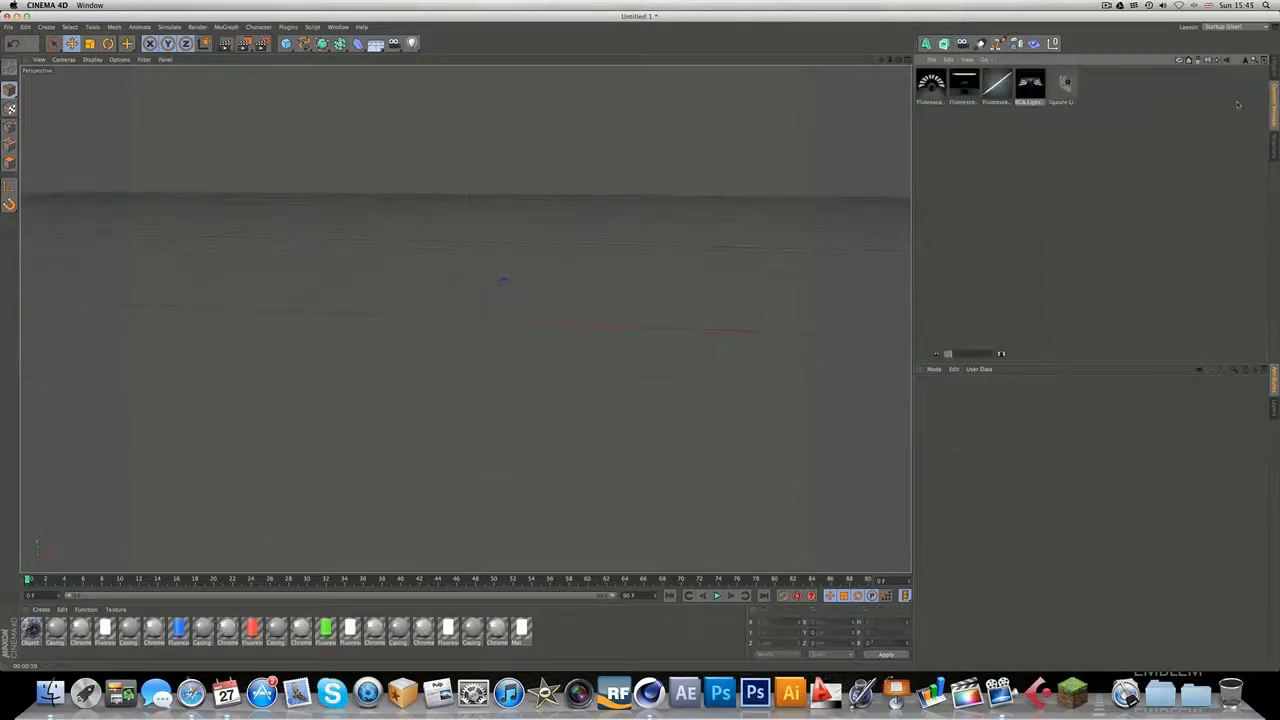
{"action": "left_click", "coordinate": [1065, 84]}
{"action": "double_click", "coordinate": [1062, 82]}
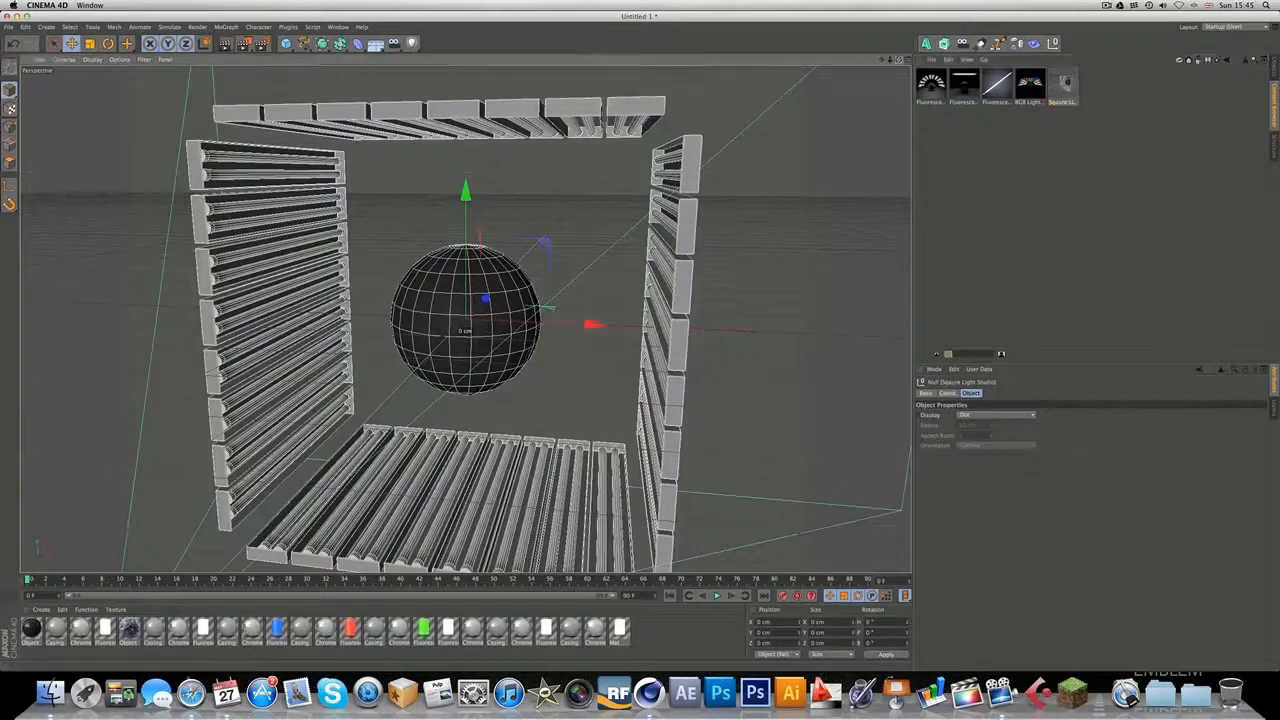
Step: Look through the Sqaure Light Studio's included camera and render the view of the sphere
{"action": "mouse_move", "coordinate": [898, 59]}
{"action": "left_mouse_down"}
{"action": "mouse_move", "coordinate": [838, 60]}
{"action": "mouse_move", "coordinate": [898, 59]}
{"action": "mouse_move", "coordinate": [888, 40]}
{"action": "left_mouse_up"}
{"action": "left_click", "coordinate": [1271, 74]}
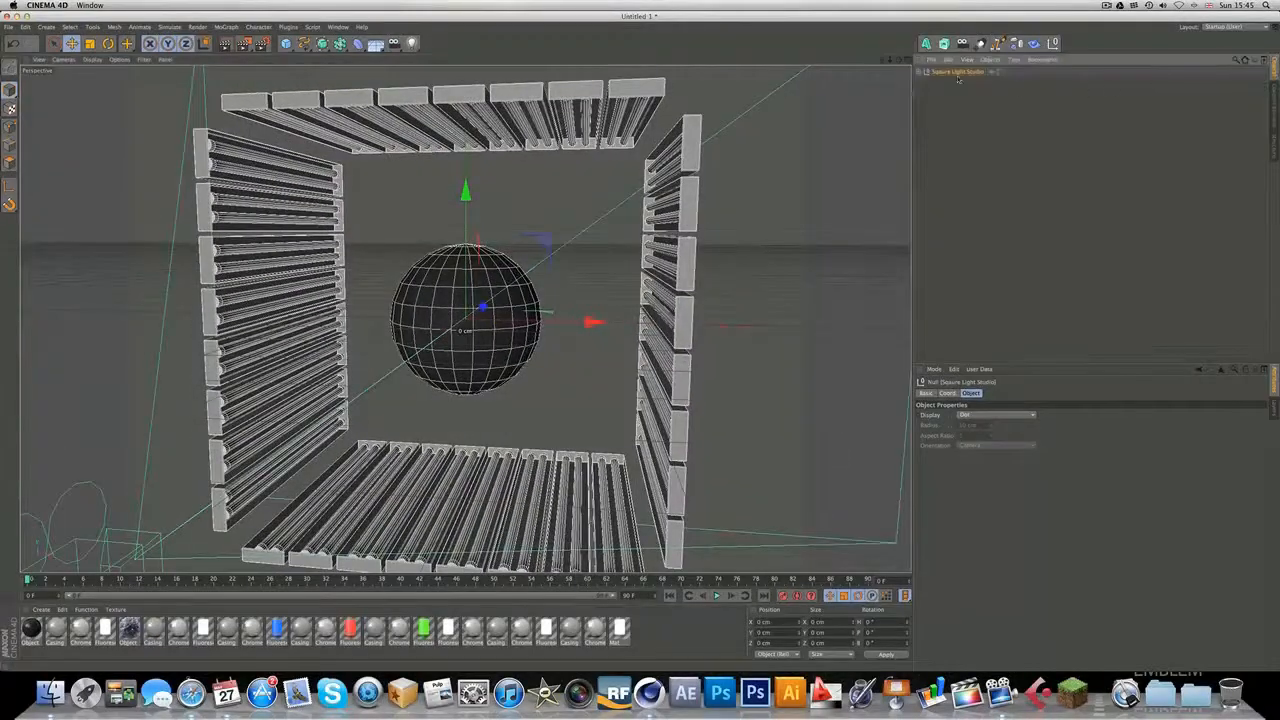
{"action": "left_click", "coordinate": [918, 71]}
{"action": "left_click", "coordinate": [1041, 93]}
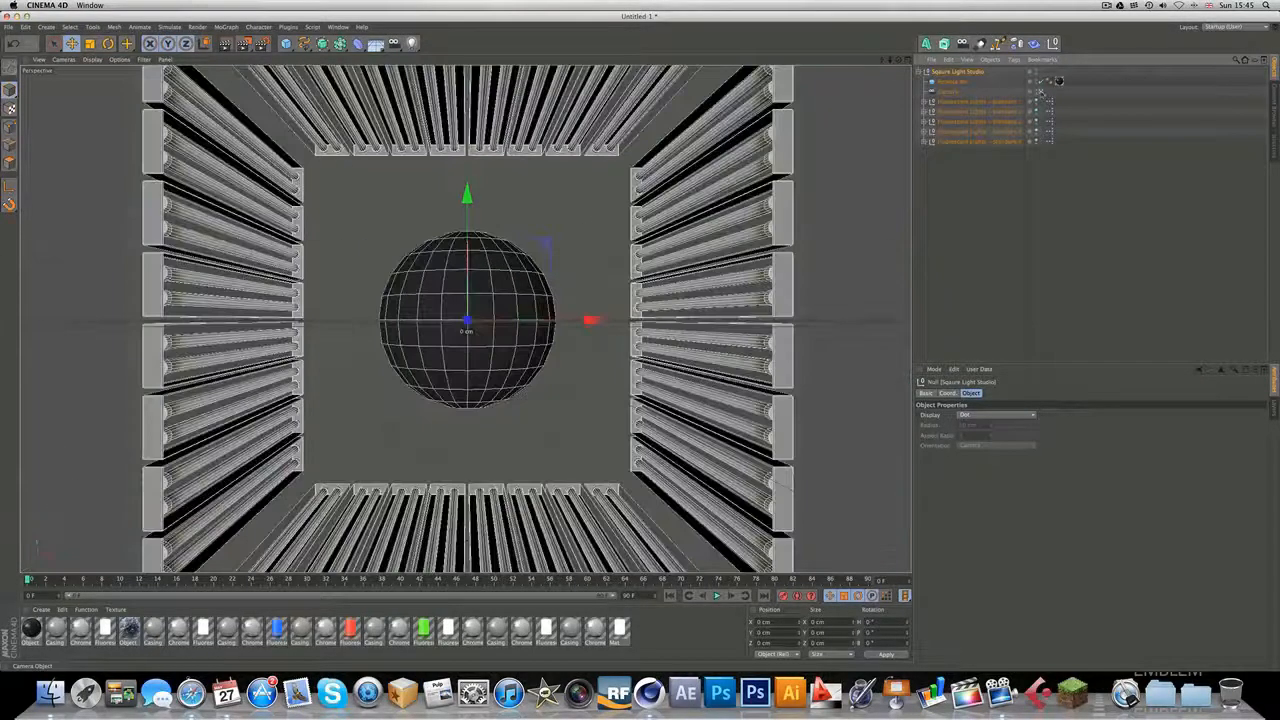
{"action": "left_click", "coordinate": [1272, 105]}
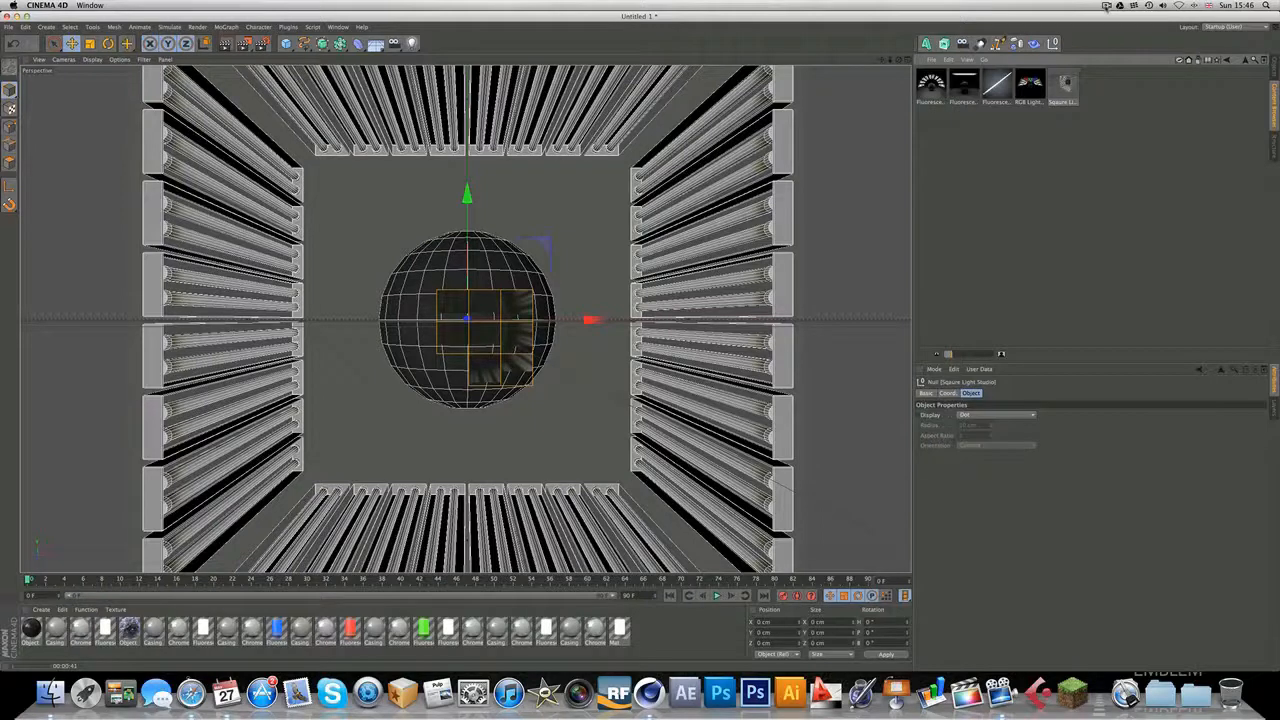
{"action": "left_click", "coordinate": [1106, 6]}
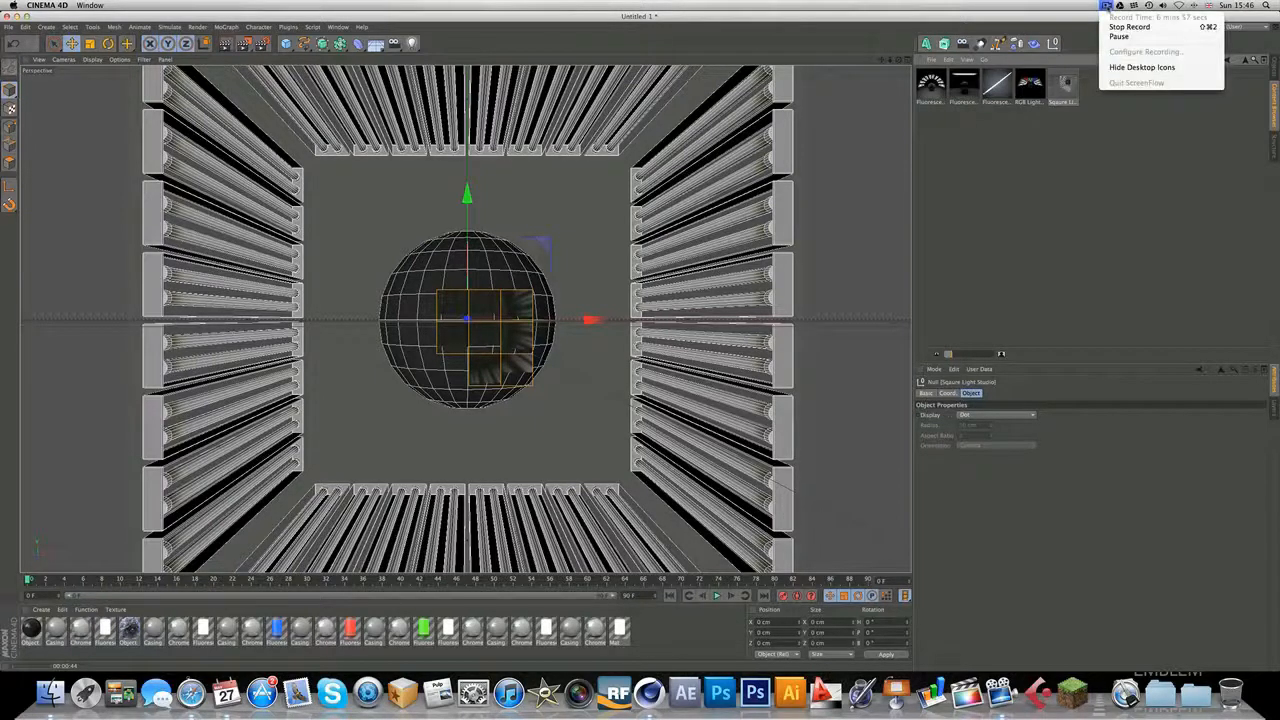